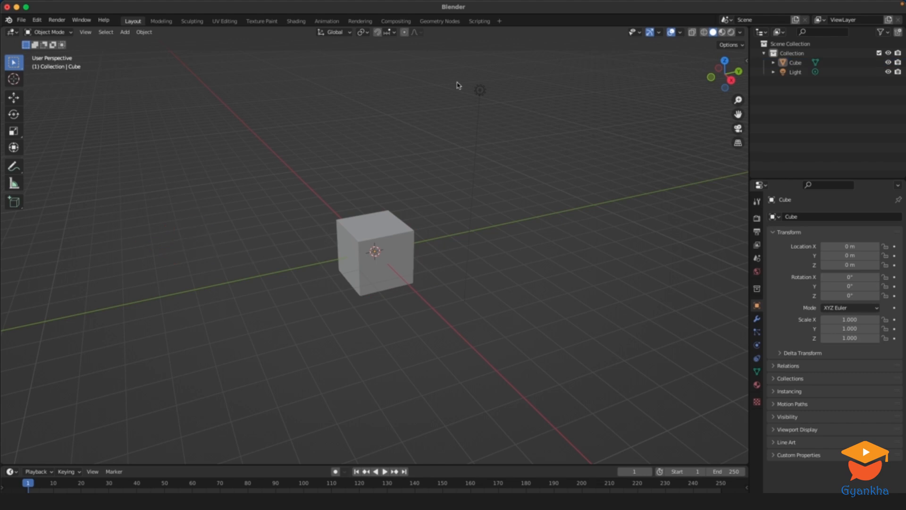
- Delete the light from the scene, keeping only the cube
left_click(481, 90)
key("x")
left_click(509, 141)
scroll(469, 188, "up", 6)
scroll(489, 138, "down", 3)
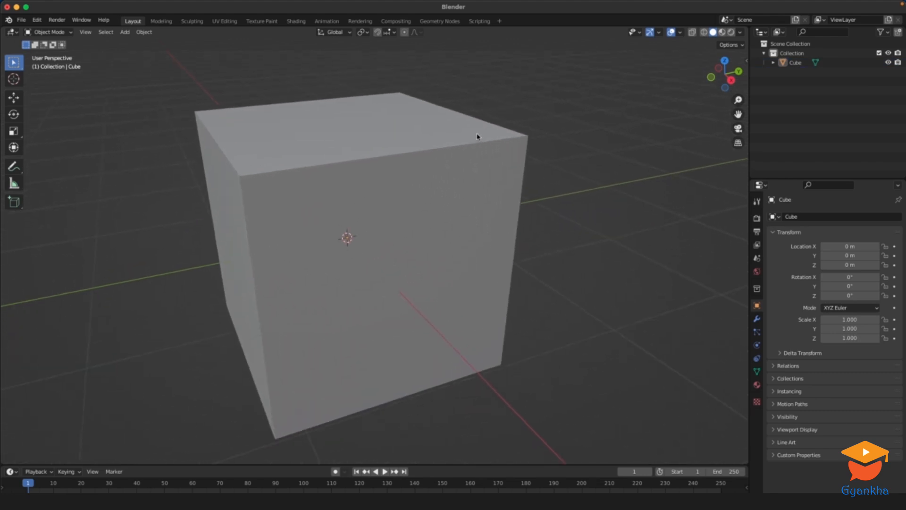
middle_click_drag(503, 206, 517, 195)
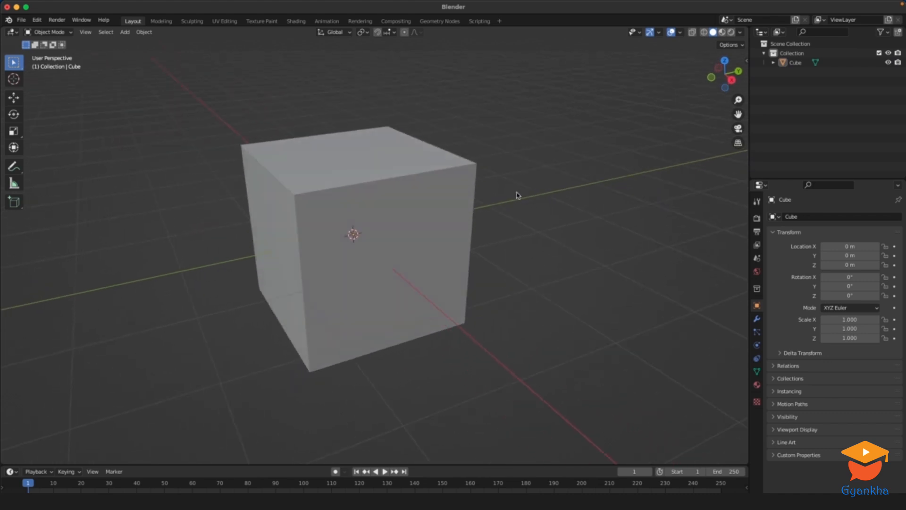
- Select the cube and toggle it twice between Edit Mode and Object Mode, ending in Object Mode
left_click(351, 159)
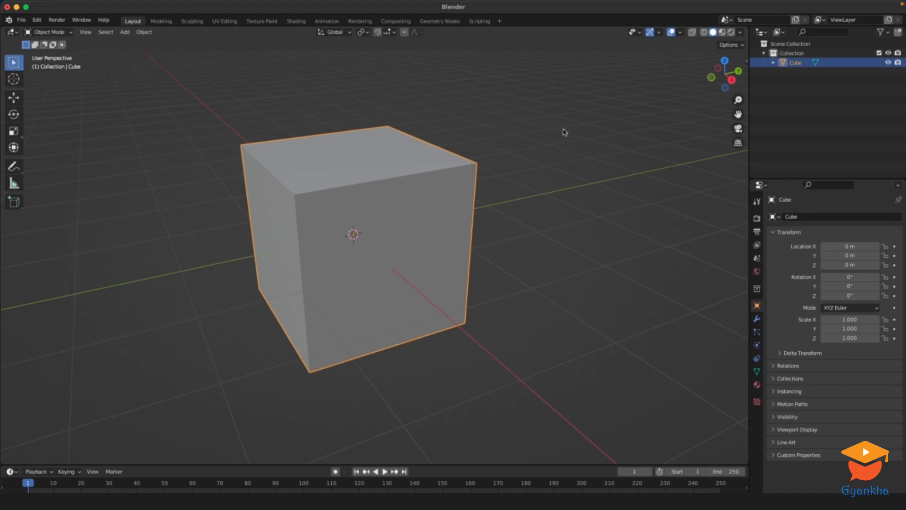
key("Tab")
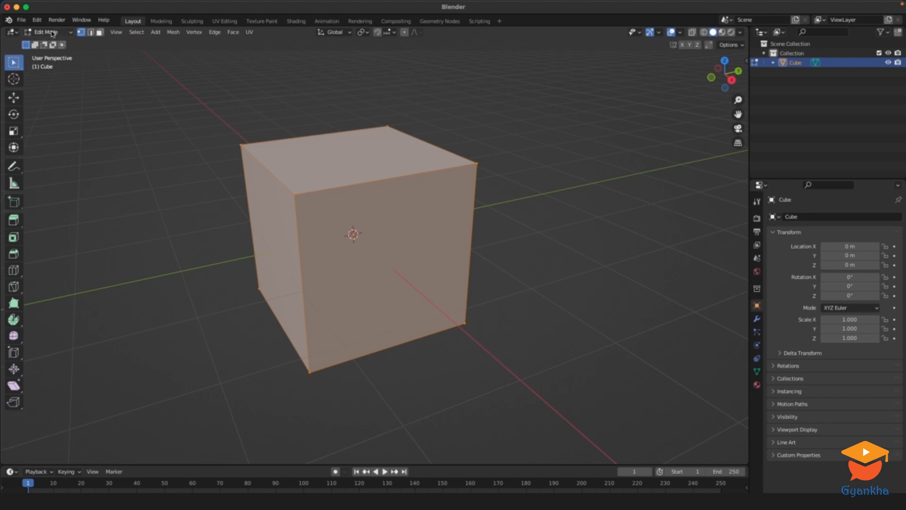
key("Tab")
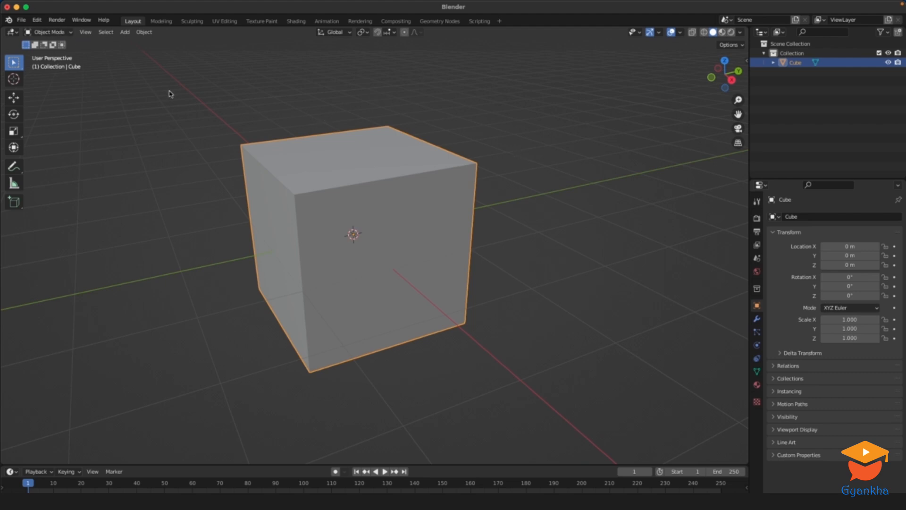
left_click(55, 33)
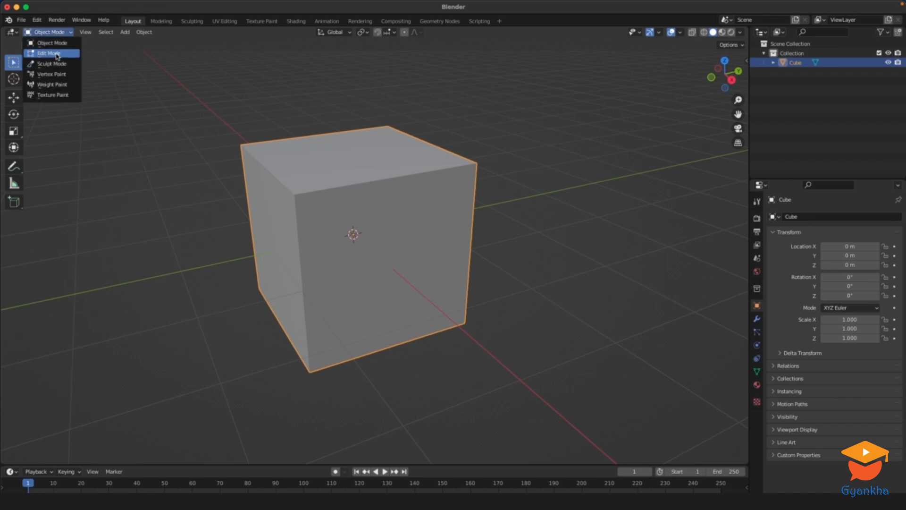
left_click(59, 53)
left_click(49, 32)
left_click(52, 43)
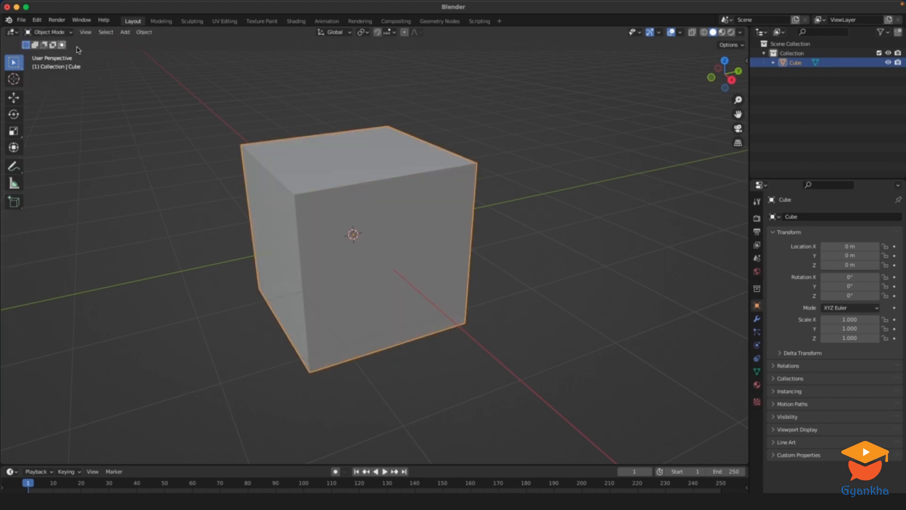
- Deselect and reselect the cube, finishing with it selected in Edit Mode
left_click(529, 129)
left_click(457, 166)
left_click(562, 183)
left_click(369, 156)
key("Tab")
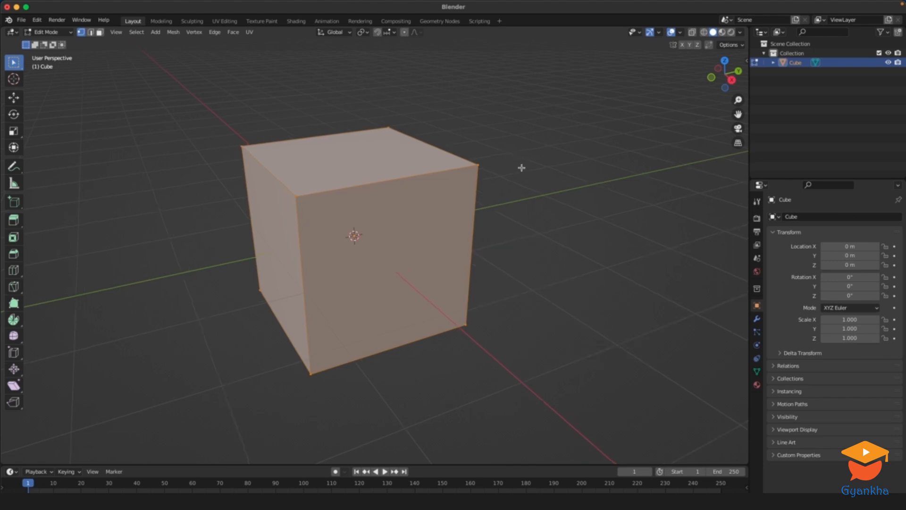
middle_click_drag(510, 157, 531, 162)
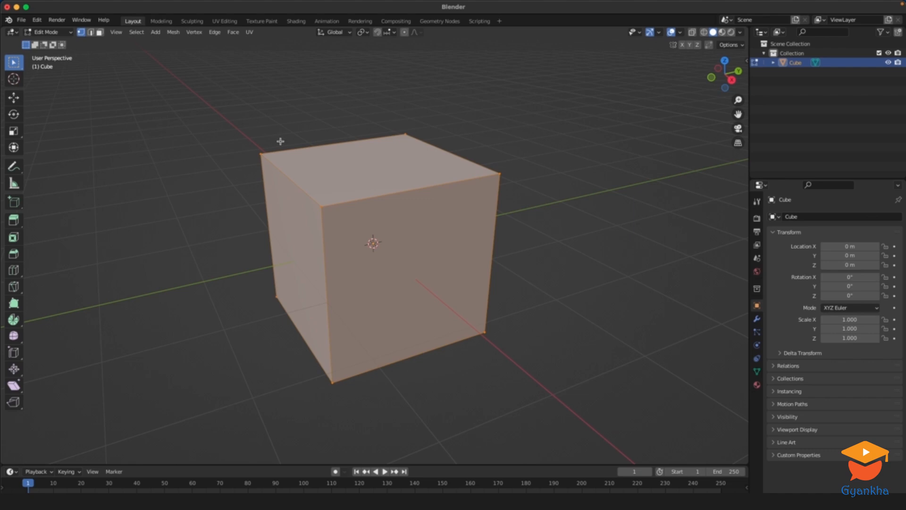
- Select the cube's corner vertices one after another on its upper and lower edges
left_click_drag(241, 136, 272, 166)
left_click(322, 208)
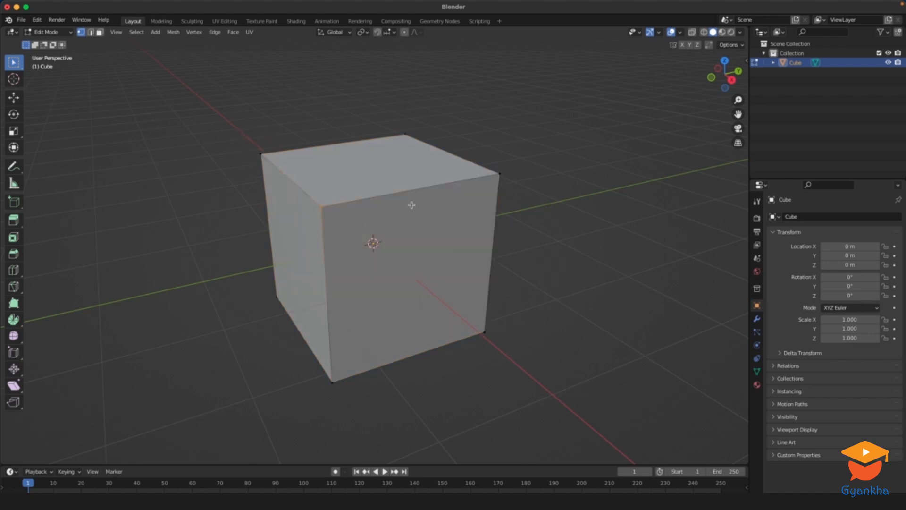
left_click_drag(487, 161, 528, 192)
left_click_drag(397, 114, 427, 145)
left_click_drag(320, 372, 356, 405)
left_click_drag(258, 281, 284, 306)
left_click_drag(476, 318, 512, 344)
middle_click_drag(478, 235, 483, 178)
left_click_drag(468, 152, 506, 182)
middle_click_drag(507, 182, 340, 156)
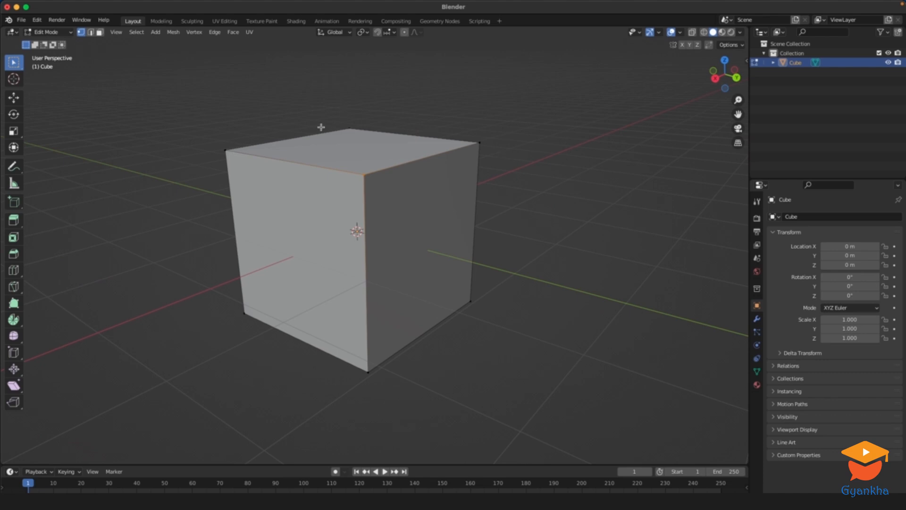
middle_click_drag(369, 138, 323, 176)
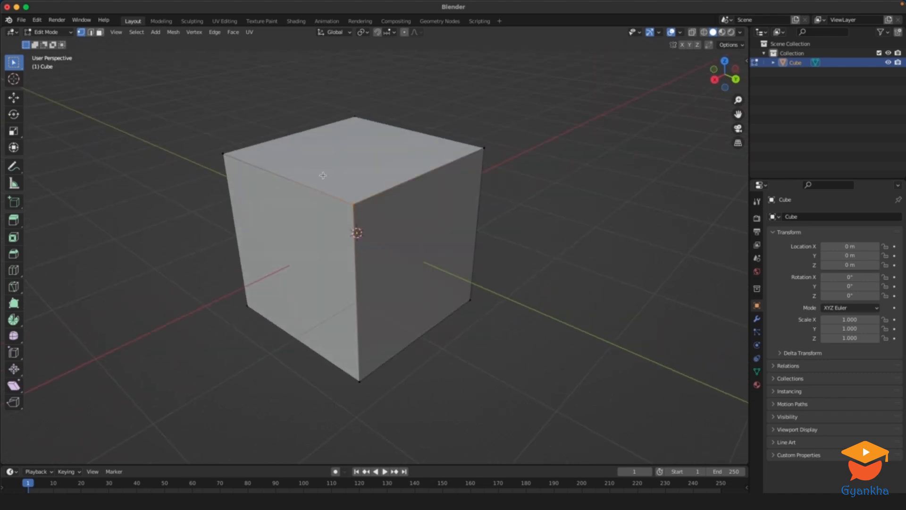
- Enable edge selection and select individual edges around the cube's top, sides and base in turn
left_click(91, 33)
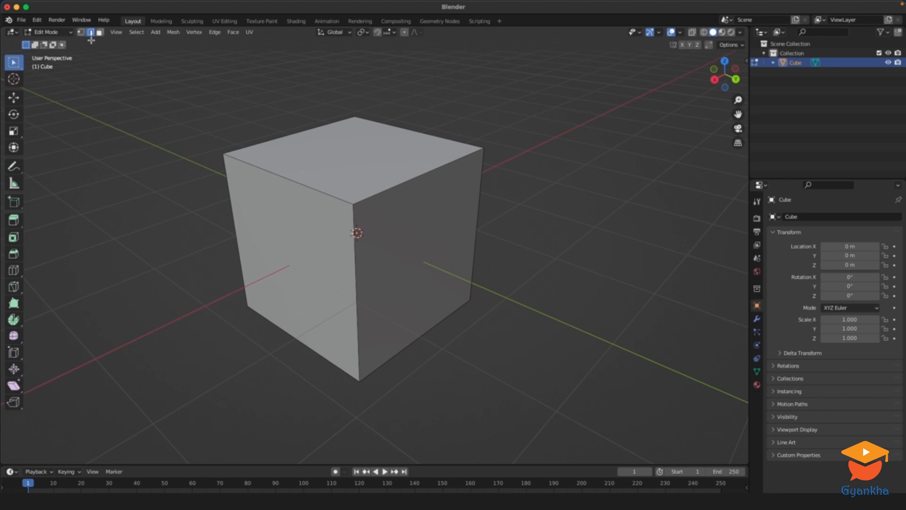
left_click(422, 201)
left_click(293, 191)
left_click(302, 135)
left_click(412, 132)
left_click(356, 307)
left_click_drag(220, 256, 220, 258)
left_click(301, 338)
left_click(419, 330)
left_click(476, 244)
- Enable face selection and select the cube's top face and its two visible side faces in turn
left_click(99, 33)
left_click(348, 155)
left_click(307, 250)
left_click(431, 247)
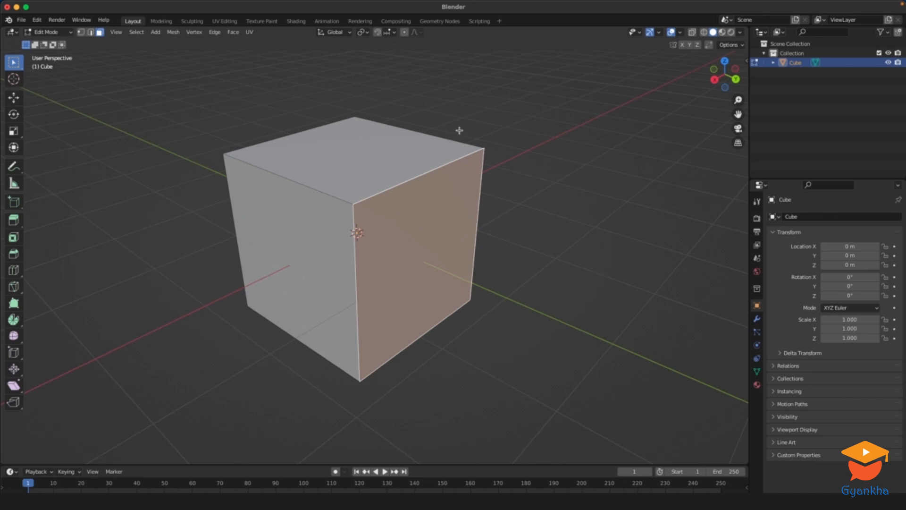
- Return to vertex selection and select the corners of the cube's top face one at a time
key("1")
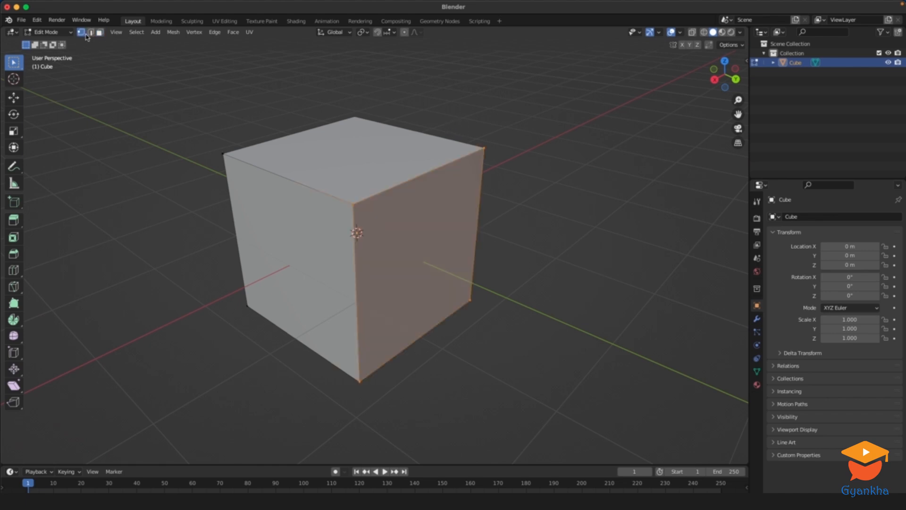
left_click_drag(215, 146, 198, 129)
left_click_drag(332, 97, 375, 131)
left_click_drag(471, 132, 516, 175)
left_click_drag(329, 185, 367, 223)
- Switch to edge selection and select the four edges of the cube's top face individually
key("2")
left_click(418, 188)
left_click(287, 180)
left_click(324, 127)
left_click(397, 128)
- Switch to face selection and select the top face, then the visible side faces individually
key("3")
left_click(371, 158)
left_click(418, 234)
left_click(311, 255)
middle_click_drag(451, 204, 528, 210)
left_click(433, 210)
- Cycle through vertex, edge and face selection, ending with the front side face selected
key("1")
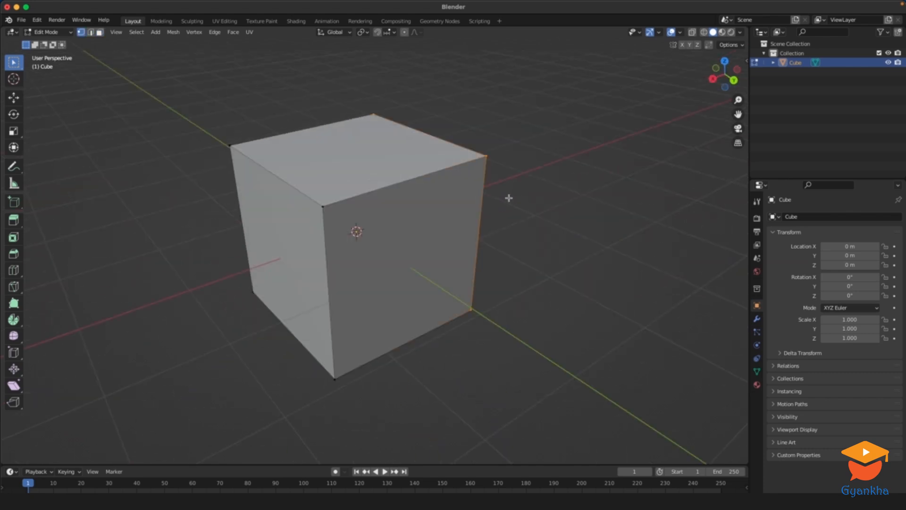
left_click(351, 187)
key("2")
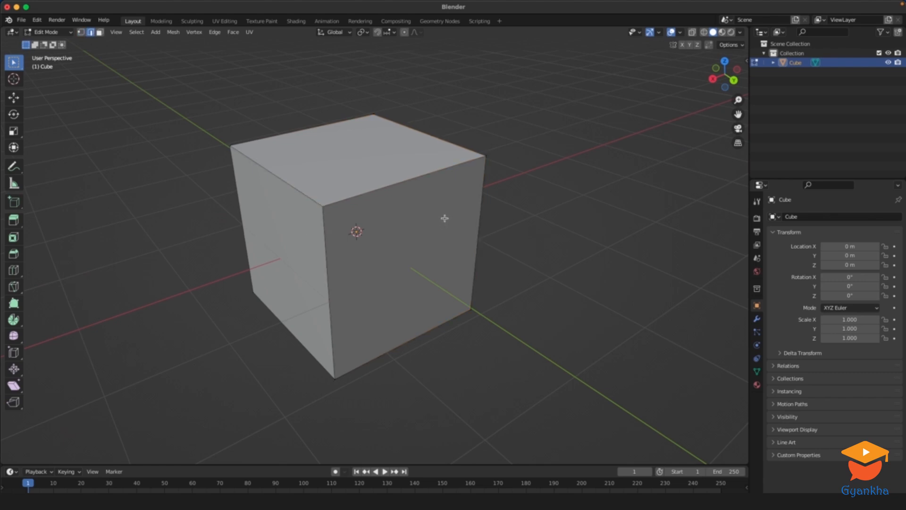
left_click(373, 174)
key("3")
left_click(407, 221)
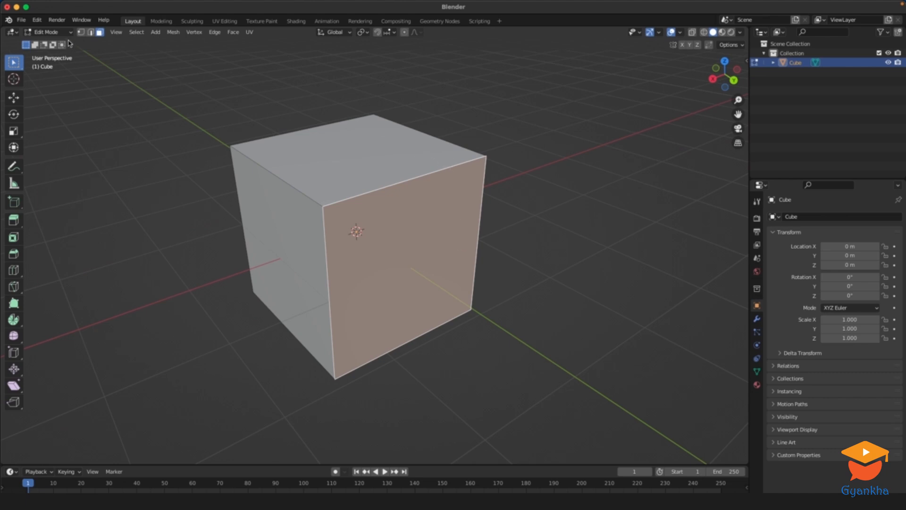
- In vertex selection, select the nearest top corner vertex of the cube and move it freely outward
key("1")
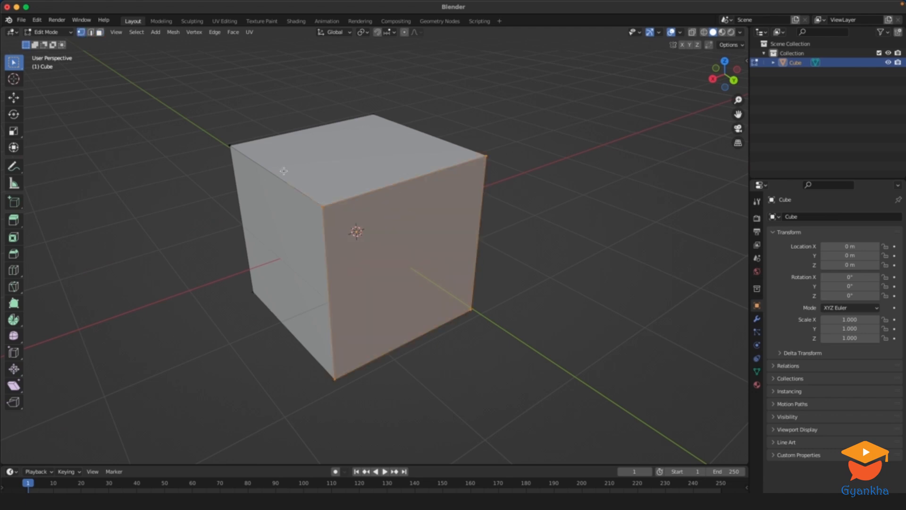
left_click_drag(305, 188, 338, 220)
middle_click_drag(407, 219, 351, 218)
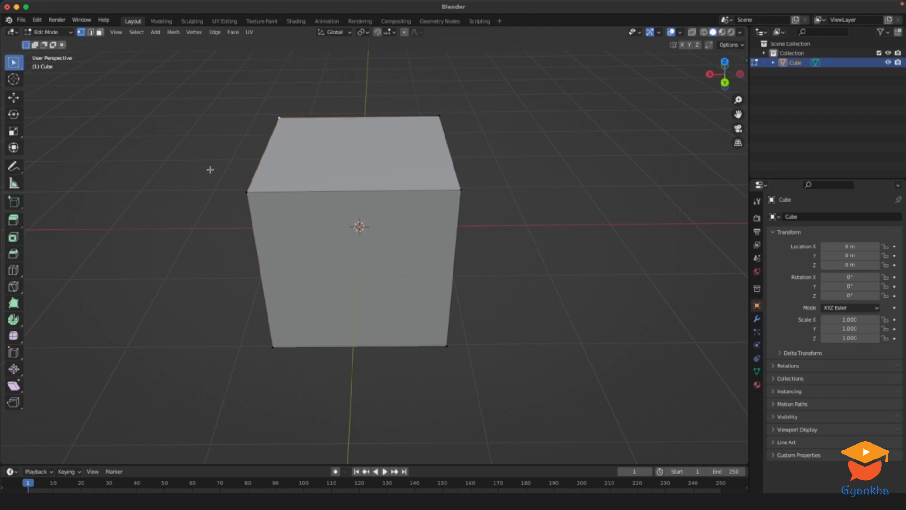
middle_click_drag(283, 211, 385, 202)
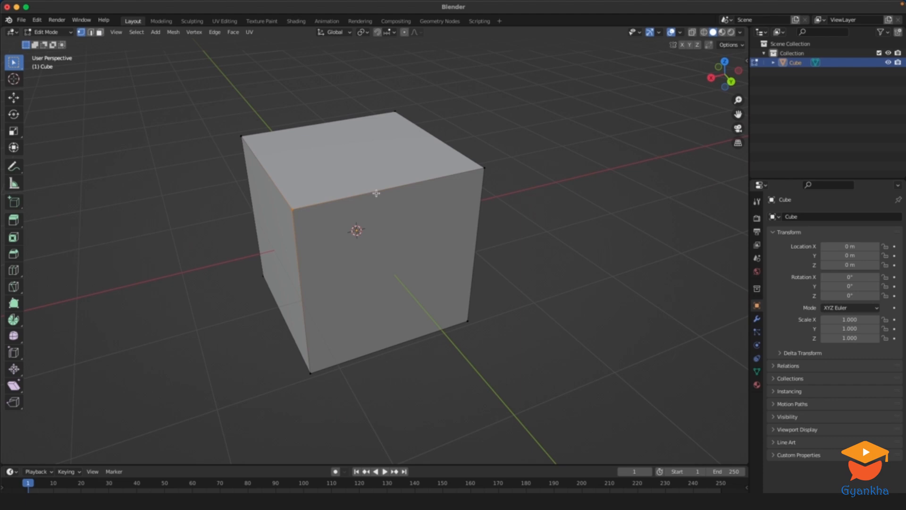
middle_click_drag(407, 187, 400, 186)
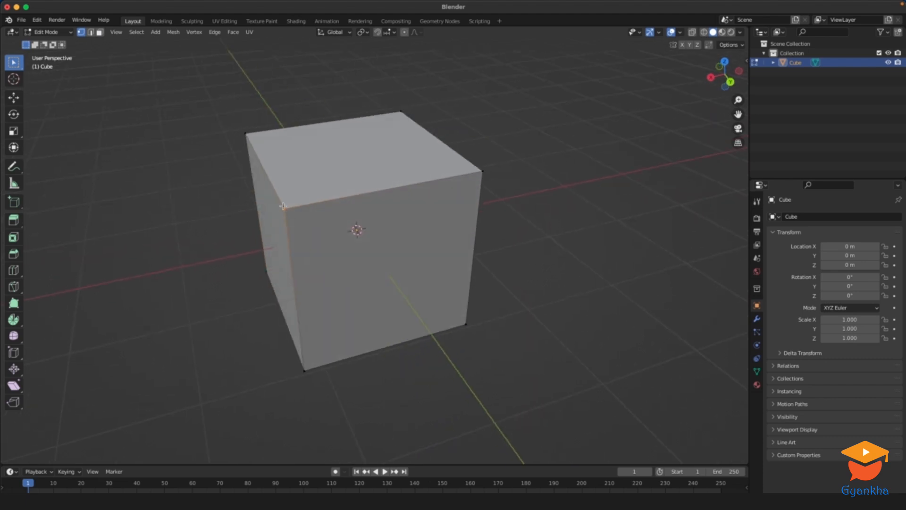
key("g")
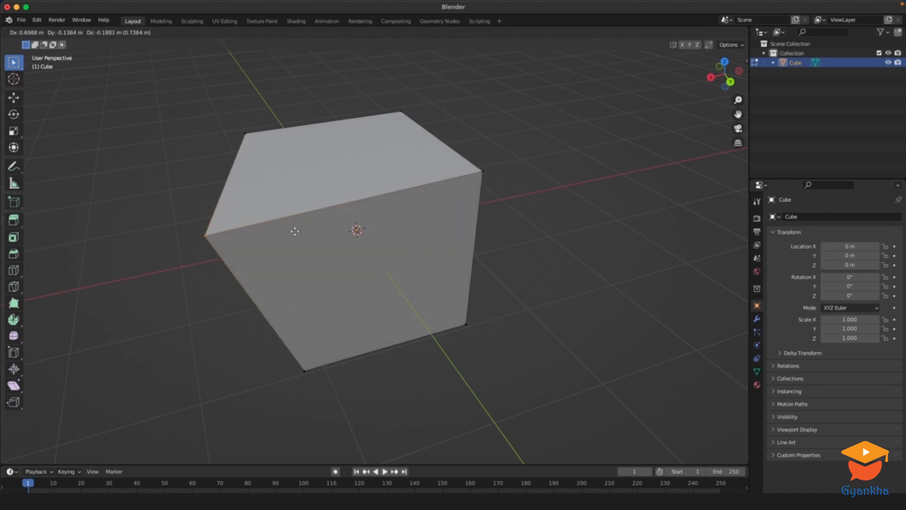
left_click(311, 217)
- Select the neighbouring top vertex on the same edge and move it freely toward the already shifted corner
middle_click_drag(311, 217, 560, 182)
left_click(468, 167)
key("g")
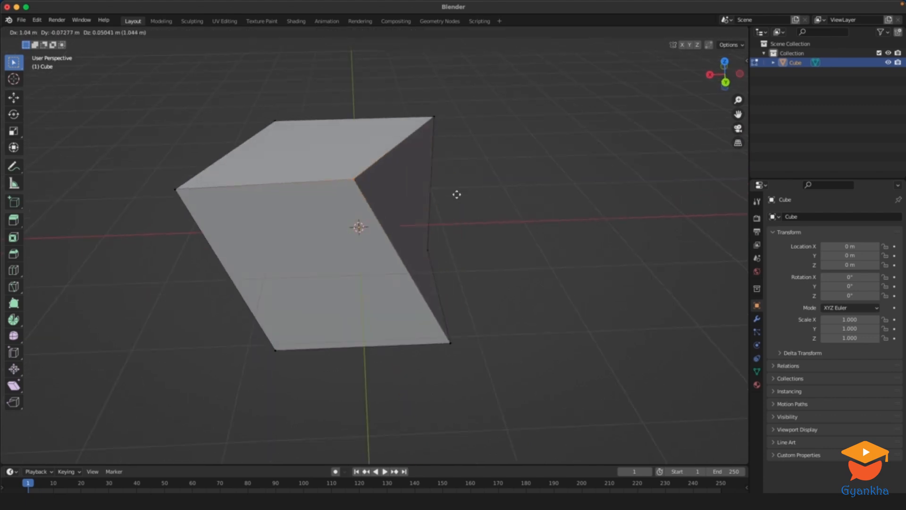
left_click(485, 172)
- Select the outward-shifted top corner vertex and move it inward along the global X axis
middle_click_drag(485, 172, 427, 189)
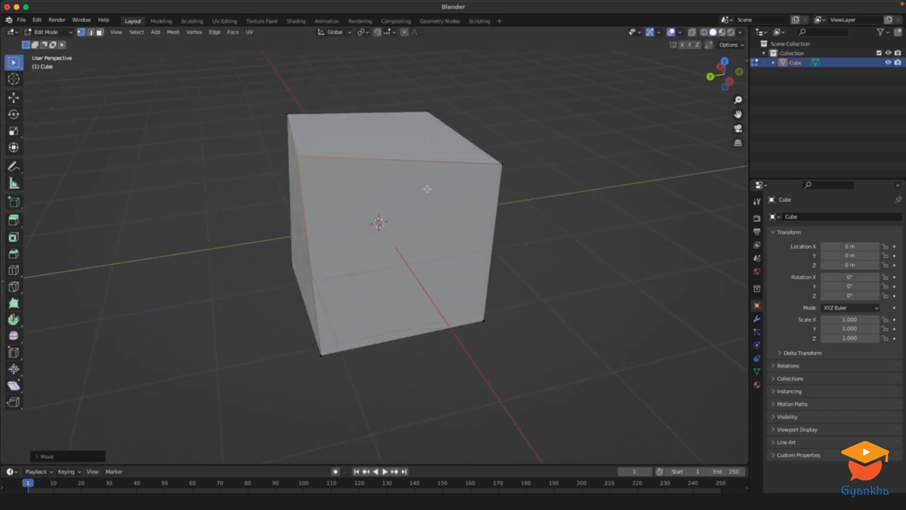
left_click(501, 161)
key("g")
key("x")
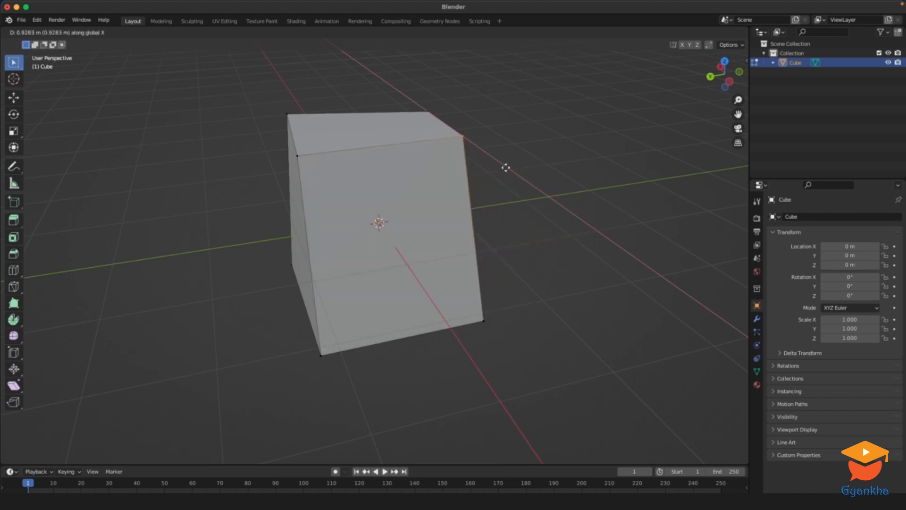
left_click(520, 202)
- Move the selected top corner vertex down along the global Z axis
middle_click_drag(520, 201, 538, 210)
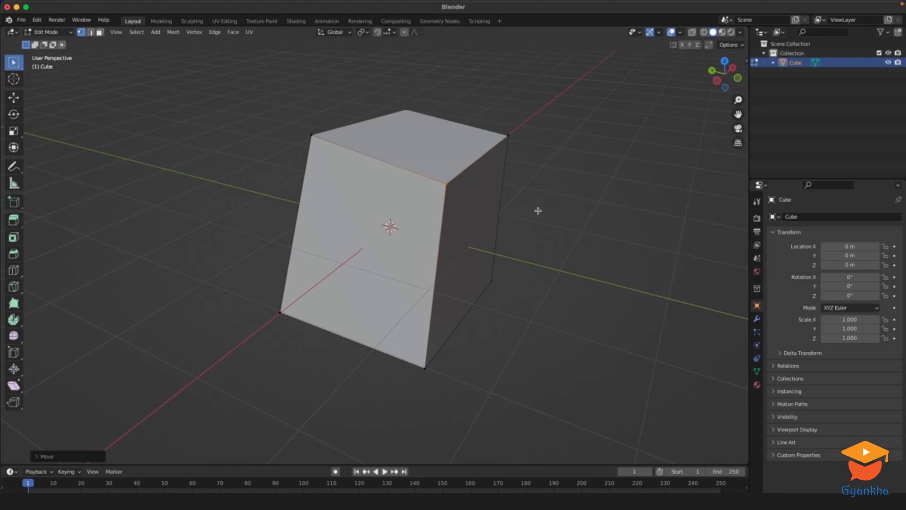
key("g")
key("z")
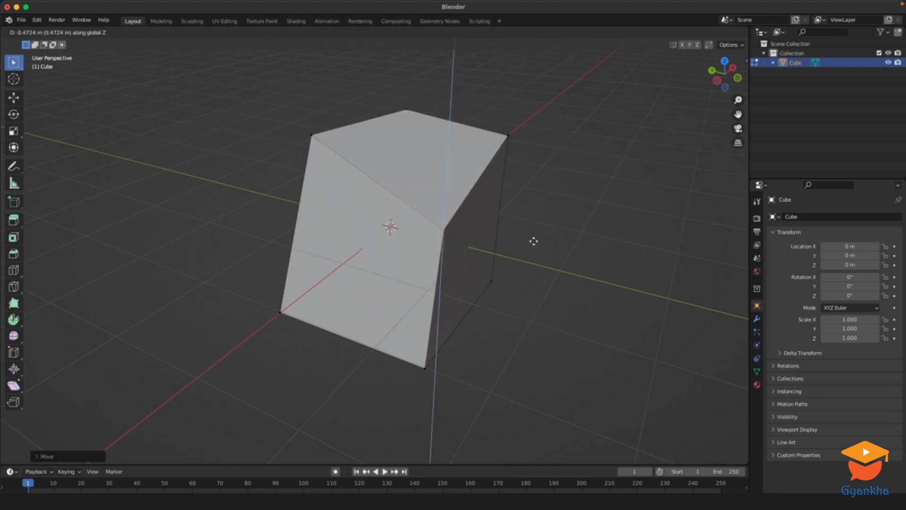
key("Escape")
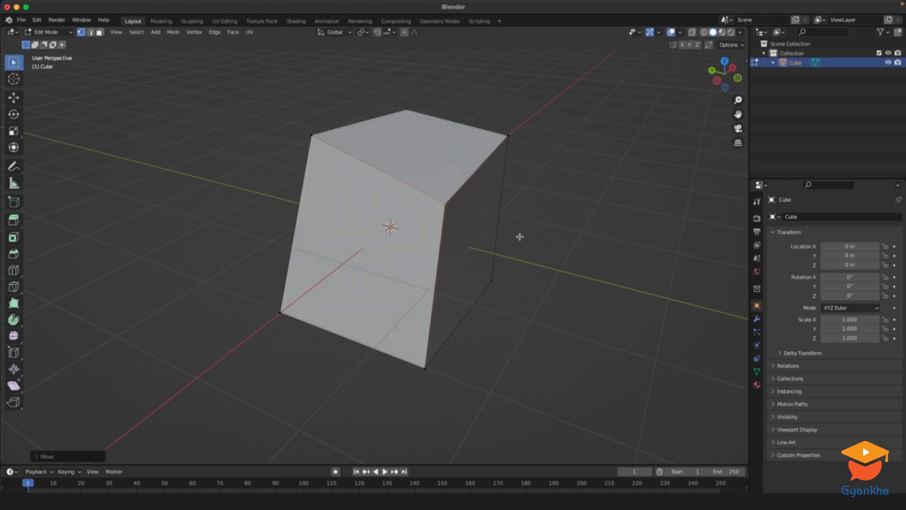
- Move the selected top corner vertex slightly outward along the global Y axis
key("g")
key("y")
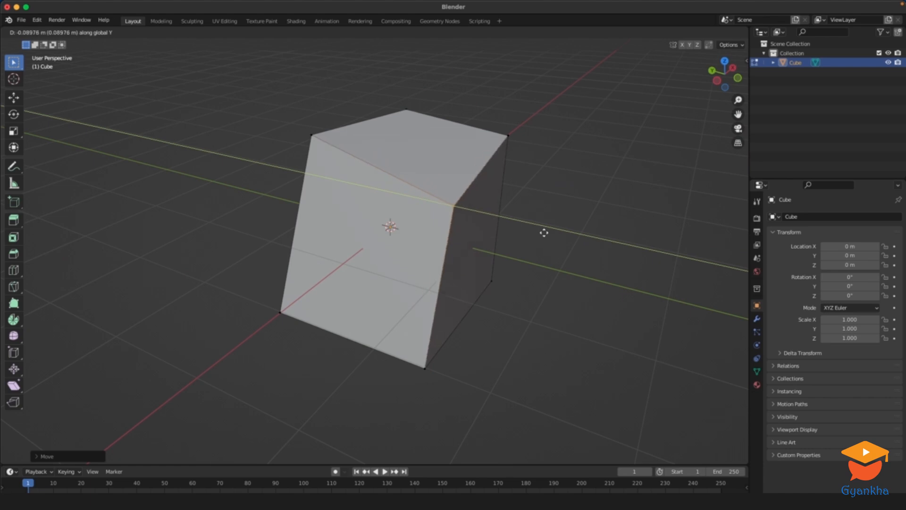
left_click(542, 234)
- Box-select the two vertices of the top edge opposite the lowered corner and move them together freely
middle_click_drag(495, 228, 455, 227)
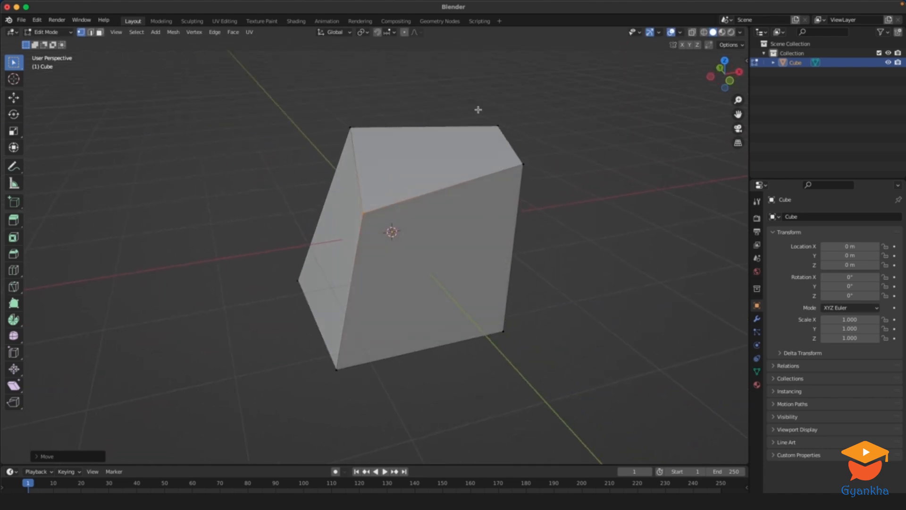
left_click_drag(481, 111, 551, 194)
middle_click_drag(579, 188, 544, 184)
key("g")
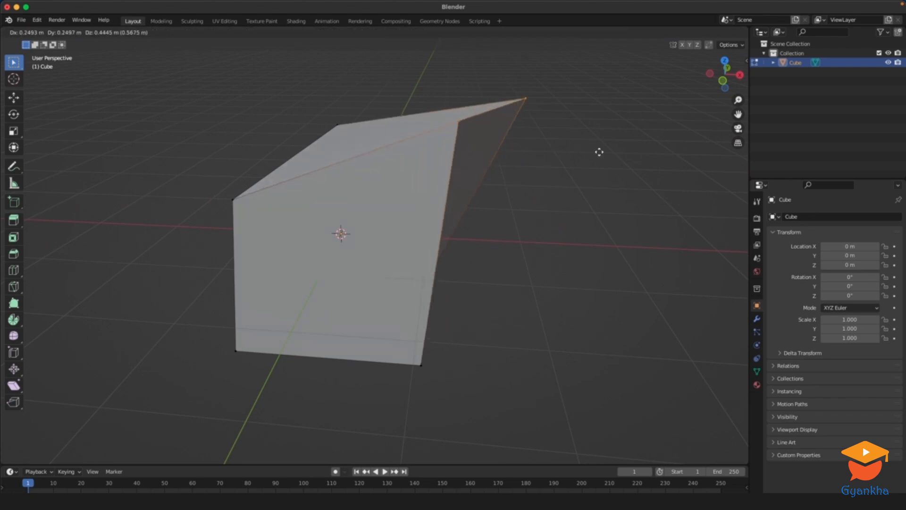
left_click(548, 193)
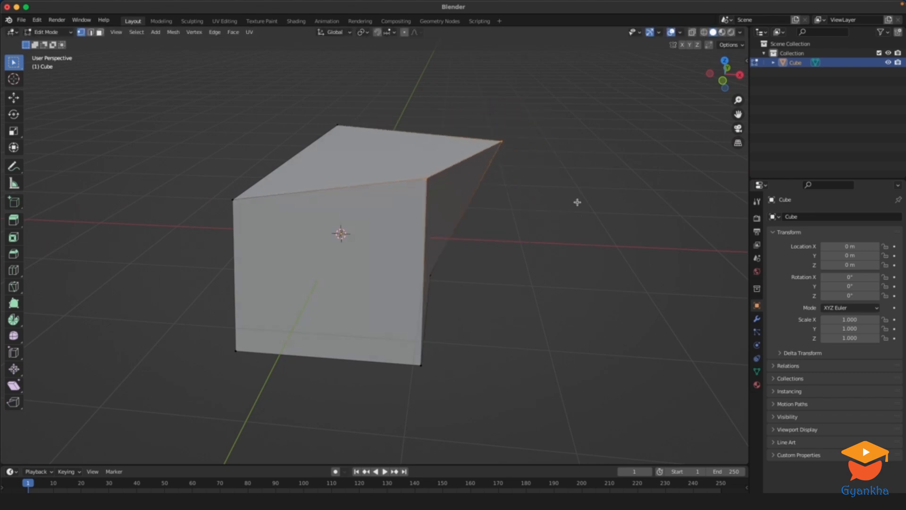
- Rotate the two selected top vertices together to change the slant of the top face
middle_click_drag(576, 202, 596, 202)
key("r")
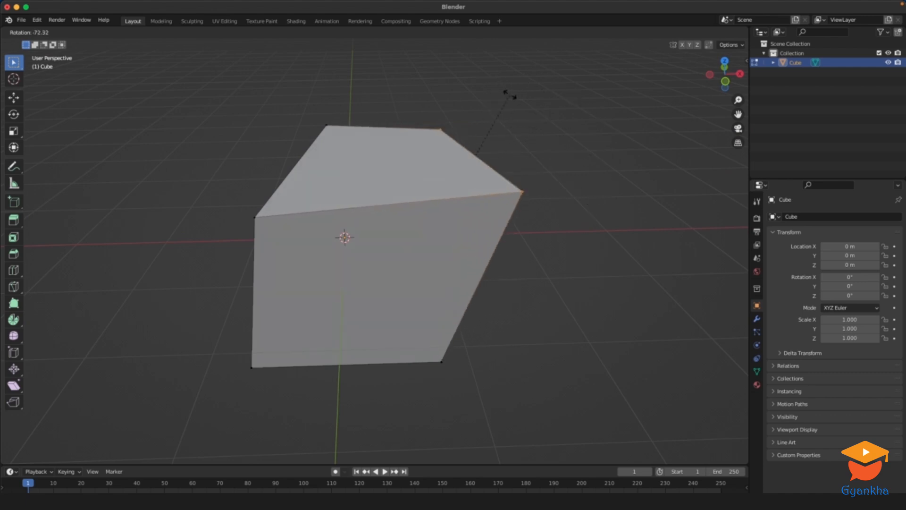
left_click(560, 147)
middle_click_drag(559, 146, 526, 158)
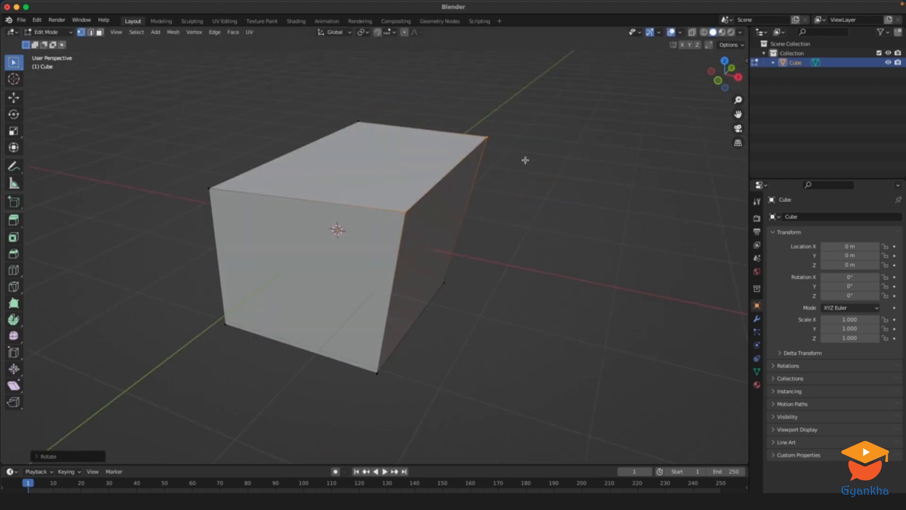
- Scale the two selected top vertices closer together to shorten the edge between them
key("s")
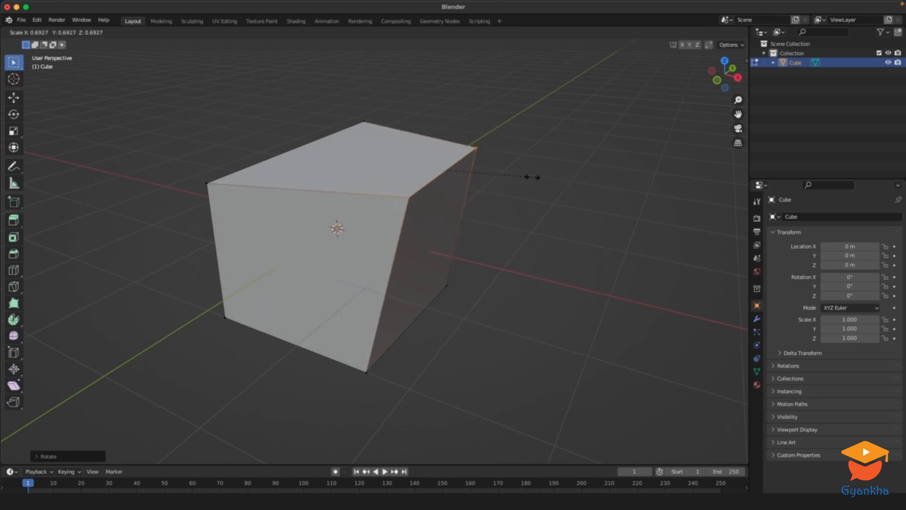
left_click(477, 187)
middle_click_drag(477, 188, 595, 193)
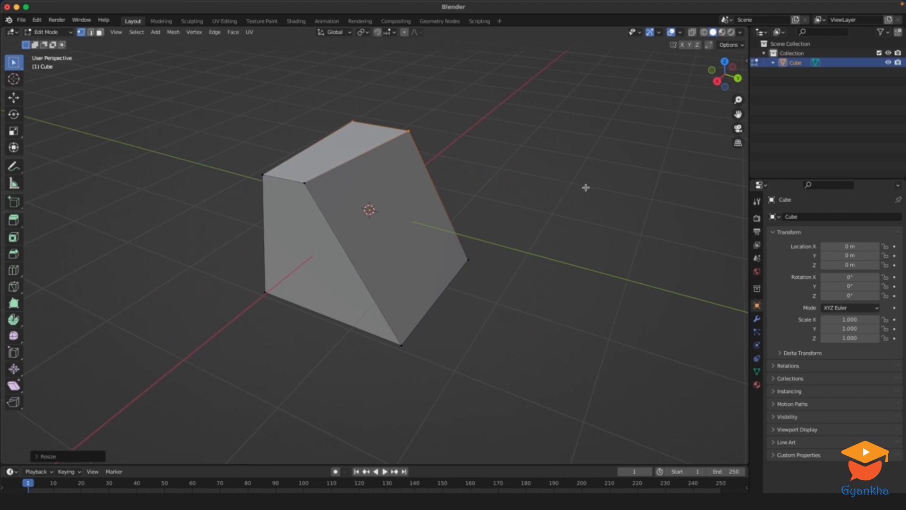
- Switch to edge selection, select one edge of the top face and move it freely
key("2")
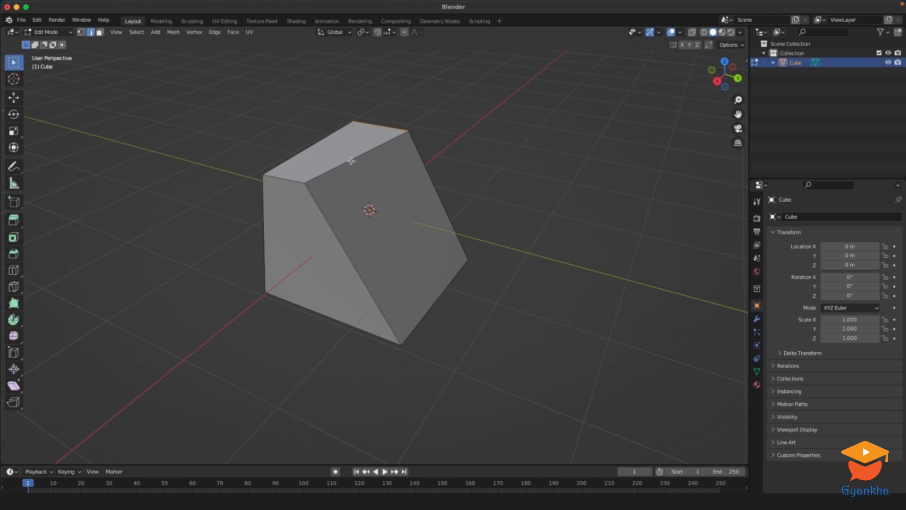
left_click(449, 206)
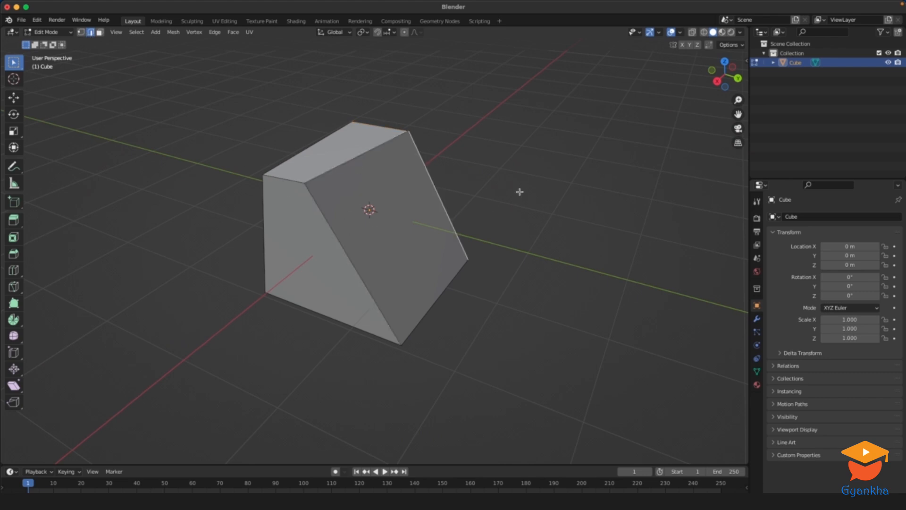
middle_click_drag(520, 191, 551, 188)
left_click(314, 193)
middle_click_drag(315, 193, 563, 205)
key("g")
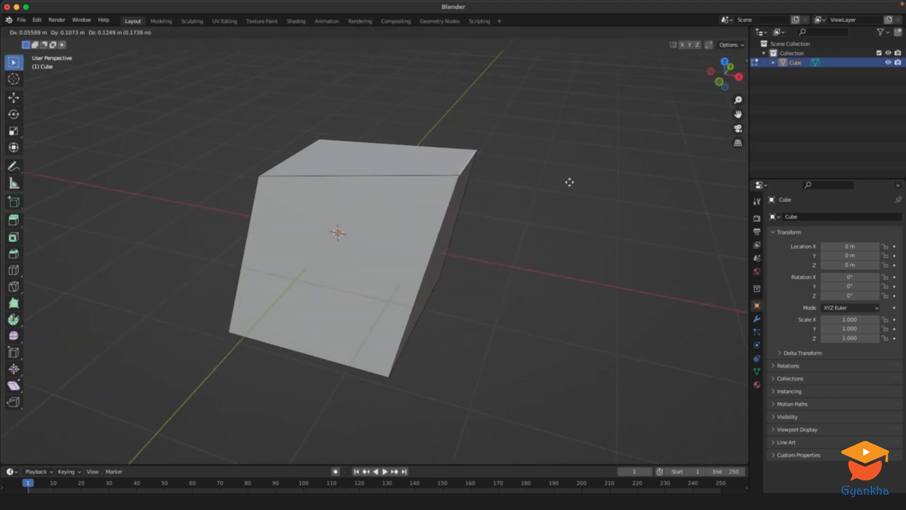
left_click(502, 239)
- Select the bottom edge below the moved top edge and move it freely
left_click(416, 317)
key("g")
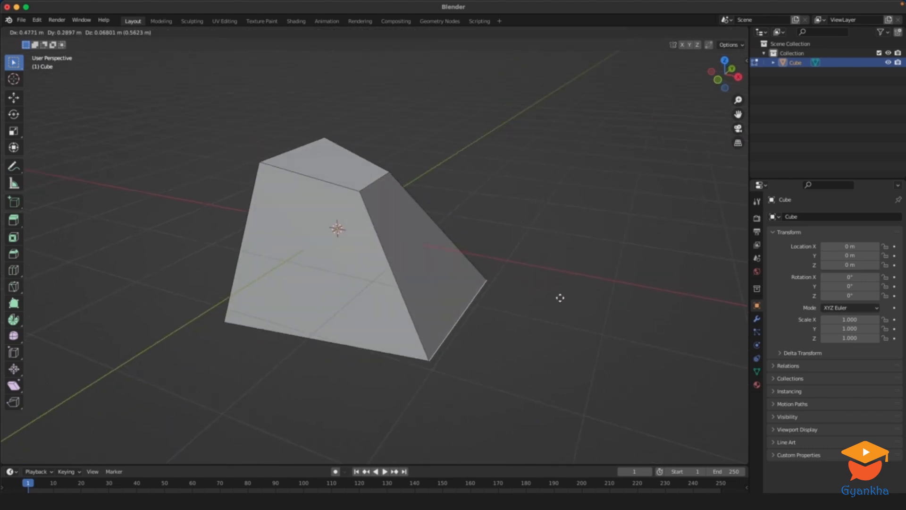
left_click(541, 264)
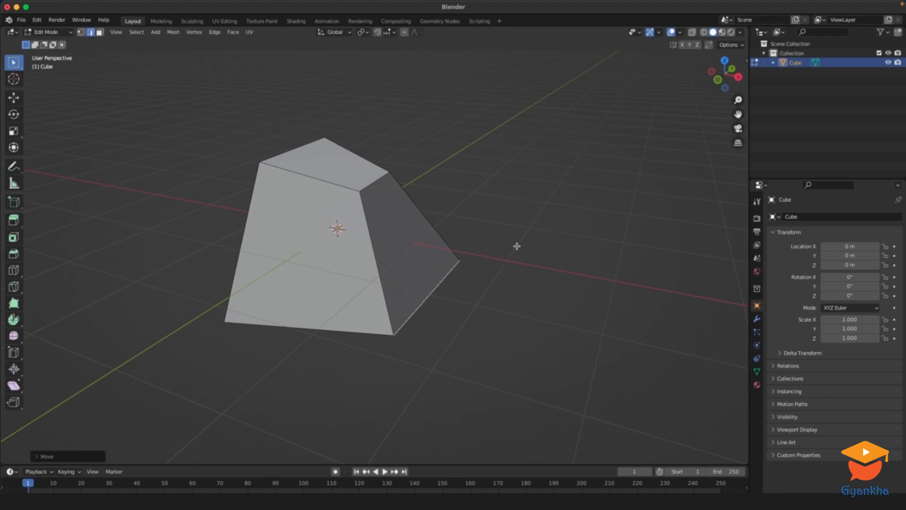
- Select the top edge of the sloping side face and rotate it freely twice from different views
left_click(410, 182)
middle_click_drag(411, 182, 431, 181)
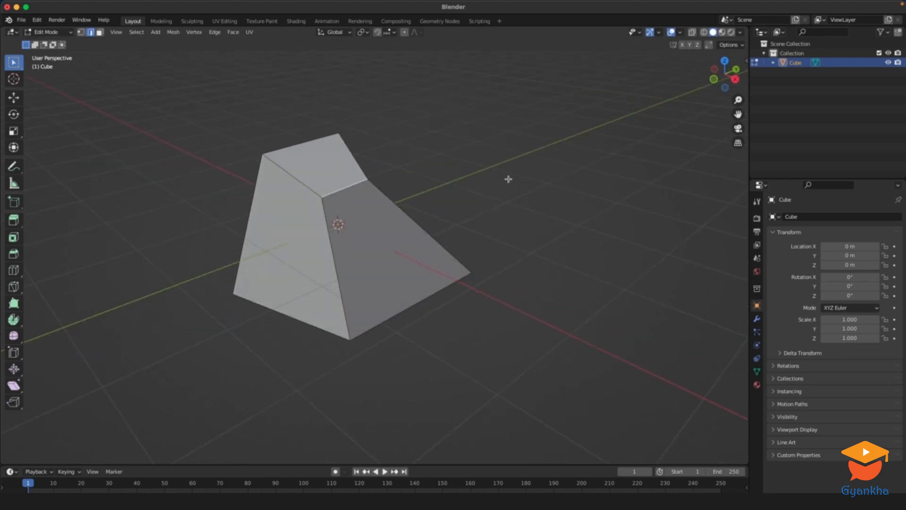
key("r")
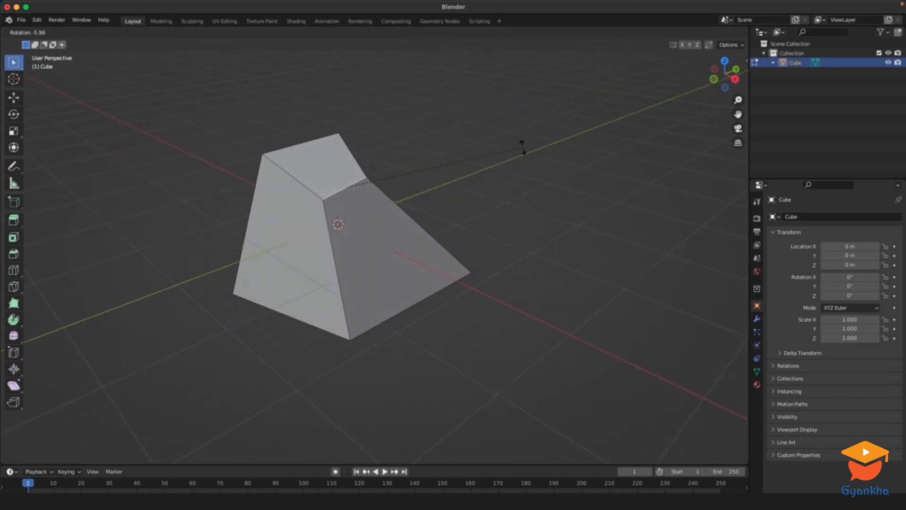
left_click(515, 274)
middle_click_drag(517, 249, 510, 213)
key("r")
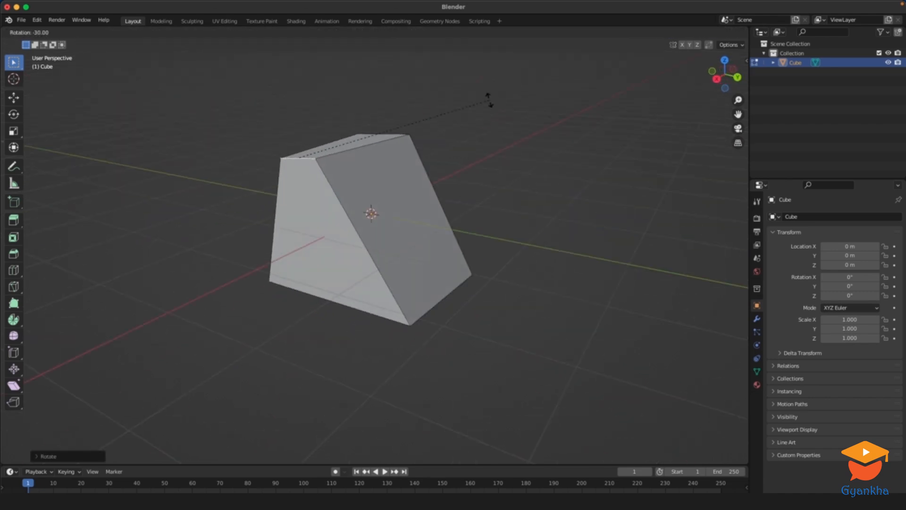
left_click(498, 183)
- Select the slanted side edge running from the top face to the base and scale it
middle_click_drag(497, 184, 338, 210)
middle_click_drag(388, 189, 611, 225)
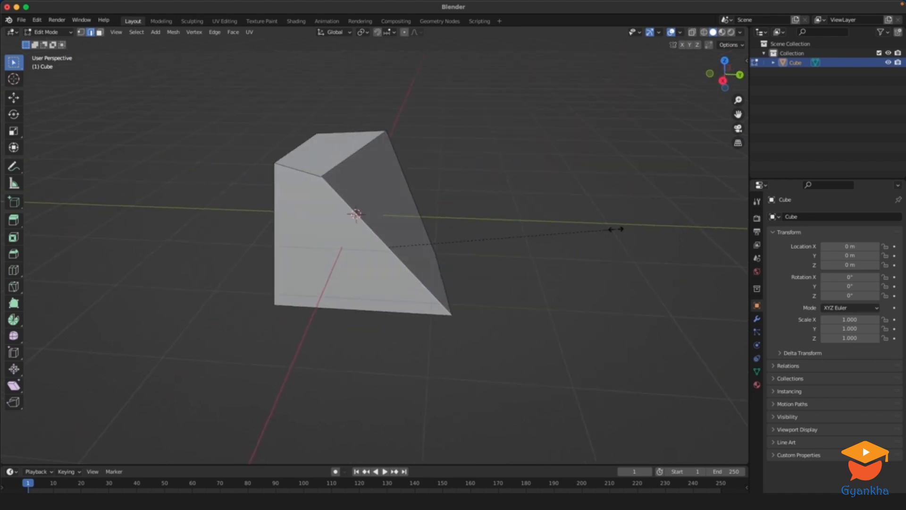
key("s")
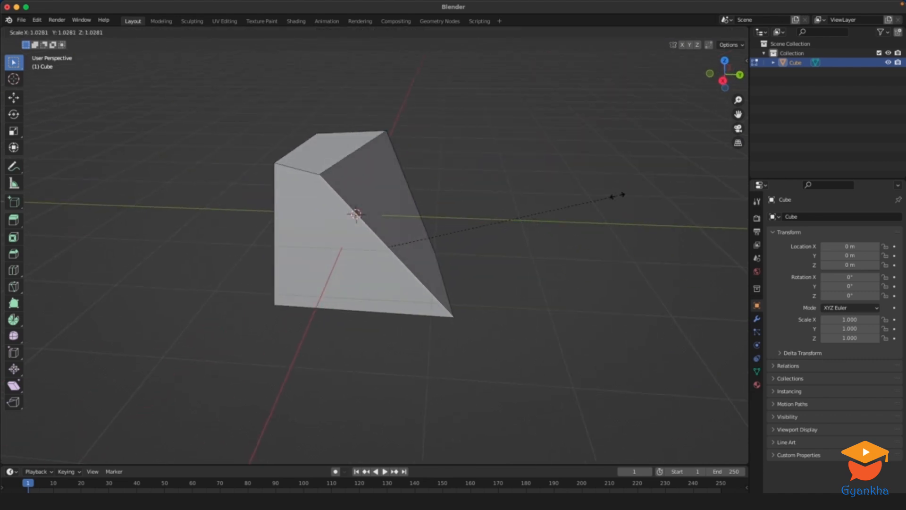
left_click(528, 219)
mouse_move(474, 231)
middle_mouse_down()
mouse_move(495, 222)
mouse_move(420, 226)
mouse_move(410, 196)
mouse_move(401, 199)
mouse_move(482, 220)
middle_mouse_up()
- Switch to vertex selection and move one corner vertex freely from two different view angles
key("1")
left_click(382, 182)
key("g")
left_click(373, 207)
middle_click_drag(332, 192, 512, 186)
key("g")
left_click(477, 204)
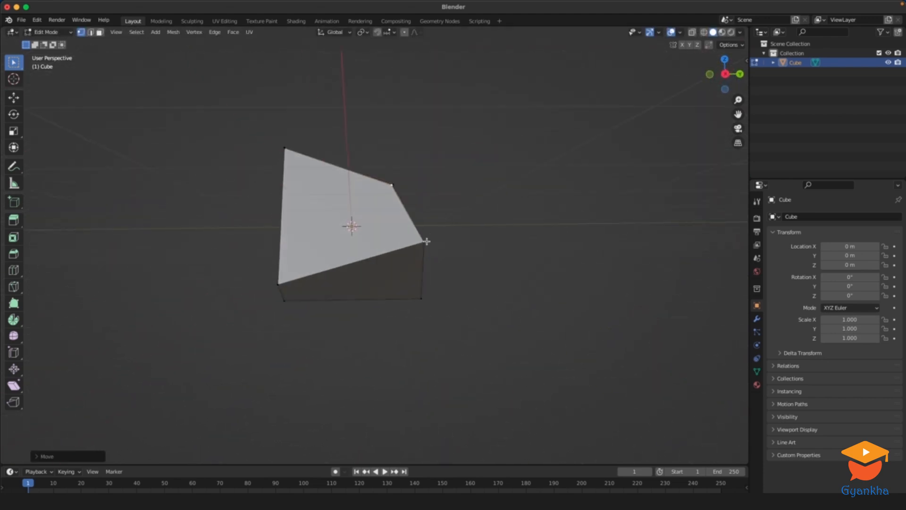
- Select the neighbouring corner vertex and move it freely to reshape the adjoining faces
left_click(424, 242)
key("g")
middle_click_drag(480, 216, 347, 218)
left_click(456, 245)
- Select the front corner vertex of the top face and reposition it freely
left_click(372, 229)
key("g")
left_click(435, 234)
middle_click_drag(472, 223, 479, 217)
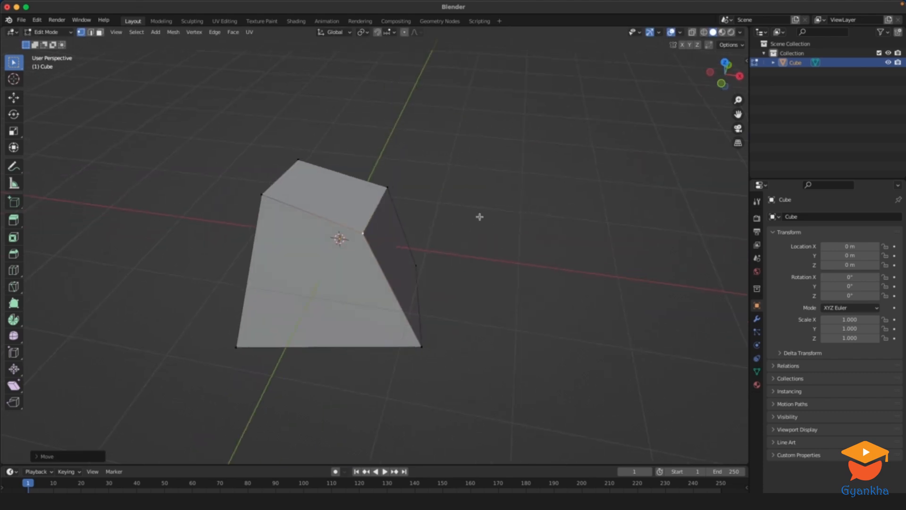
left_click(480, 216)
- Switch to face selection and select individual faces one after another, ending with the top face
key("3")
middle_click_drag(398, 213, 467, 227)
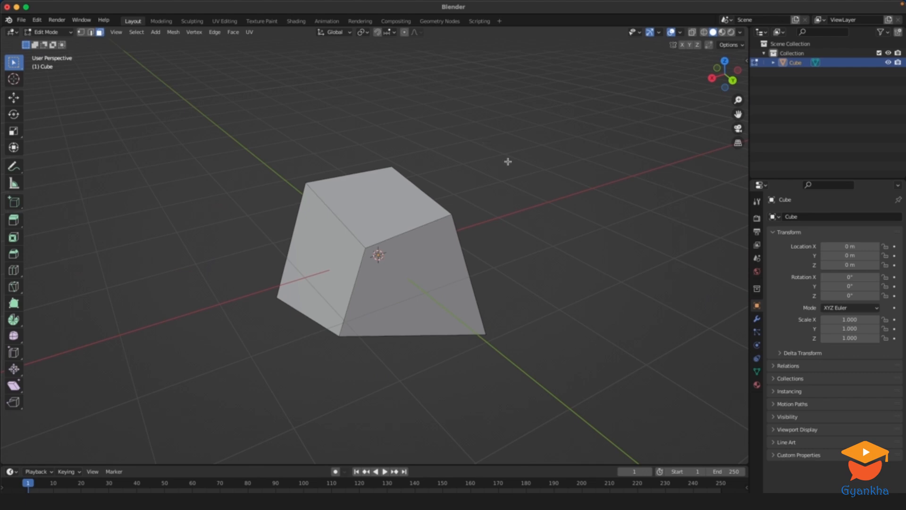
middle_click_drag(483, 171, 443, 174)
left_click(376, 208)
left_click(427, 285)
middle_click_drag(446, 267, 395, 210)
left_click(387, 274)
left_click(356, 218)
mouse_move(470, 194)
middle_mouse_down()
mouse_move(457, 194)
mouse_move(491, 194)
mouse_move(476, 203)
middle_mouse_up()
- Try moving, rotating and scaling the selected top face, cancelling each transform
key("g")
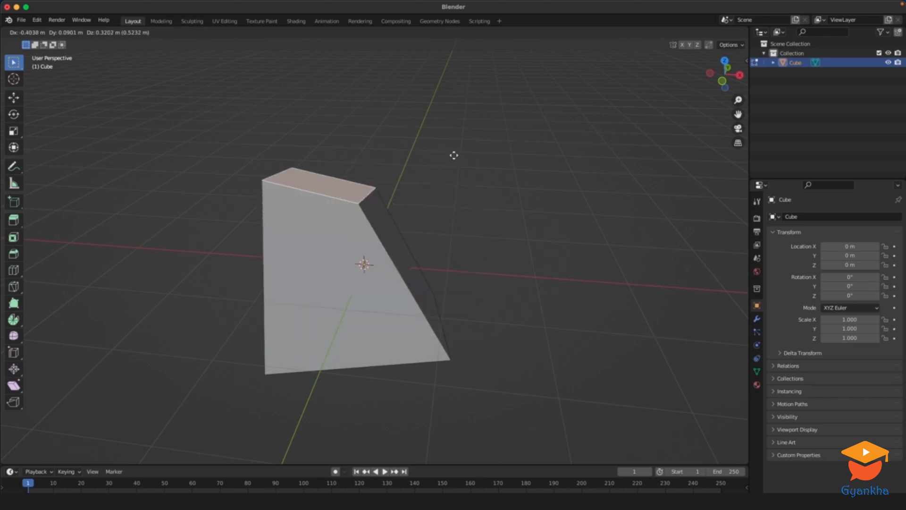
right_click(519, 170)
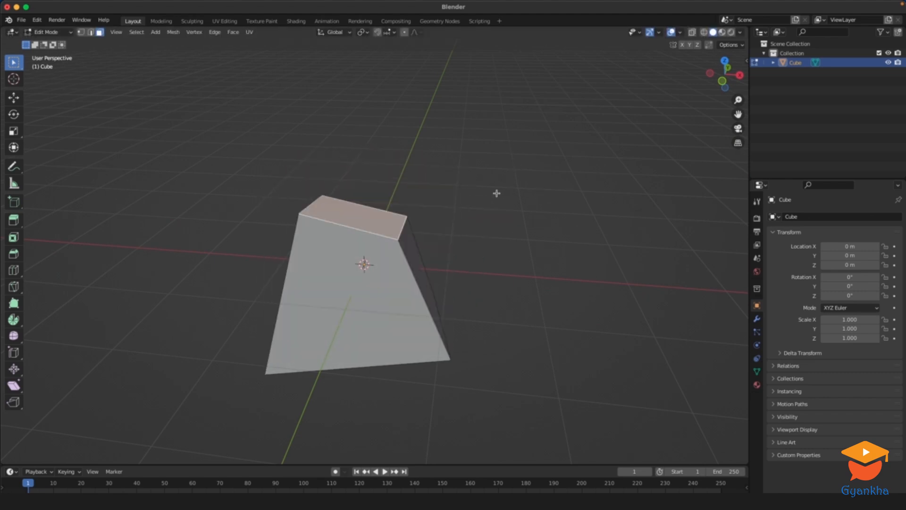
key("r")
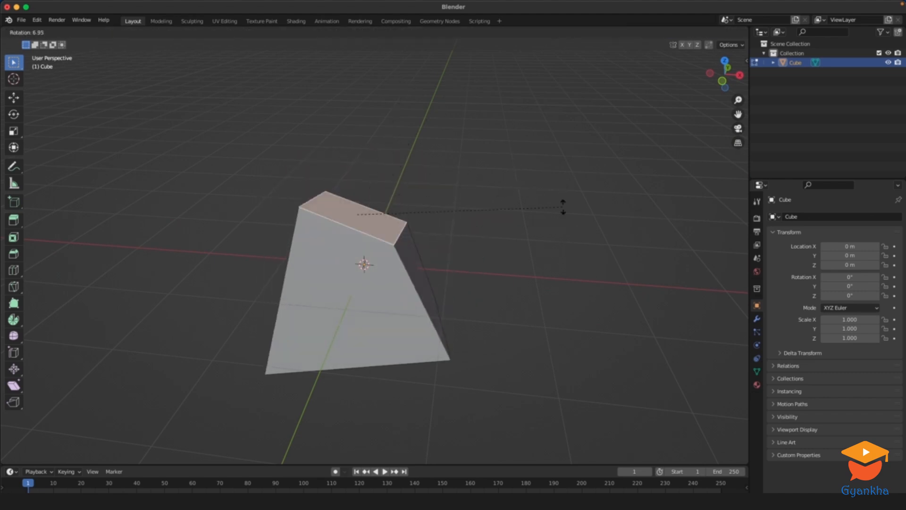
right_click(499, 181)
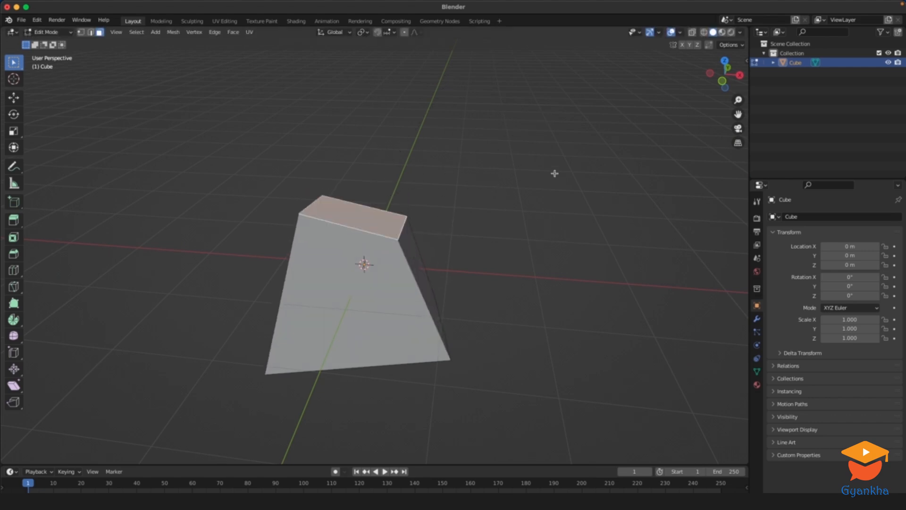
key("s")
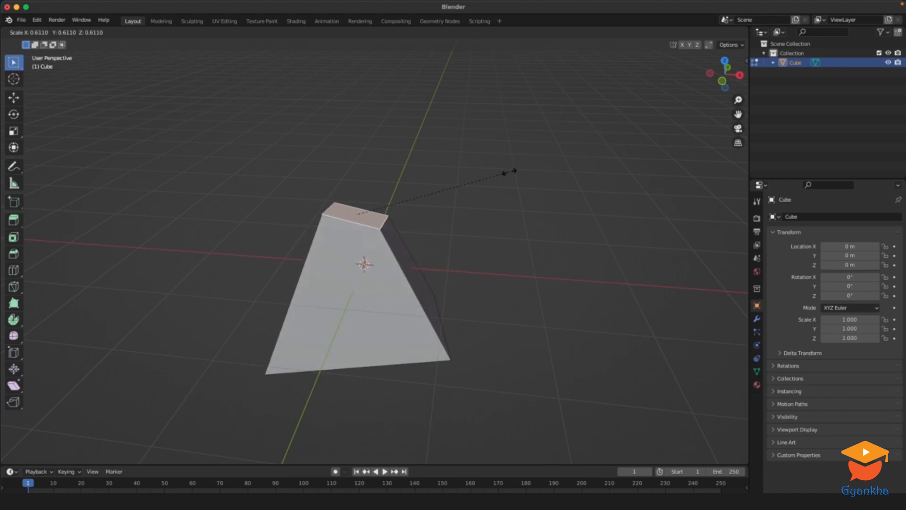
right_click(592, 141)
- Move the selected top face along the global X axis
middle_click_drag(468, 175, 518, 187)
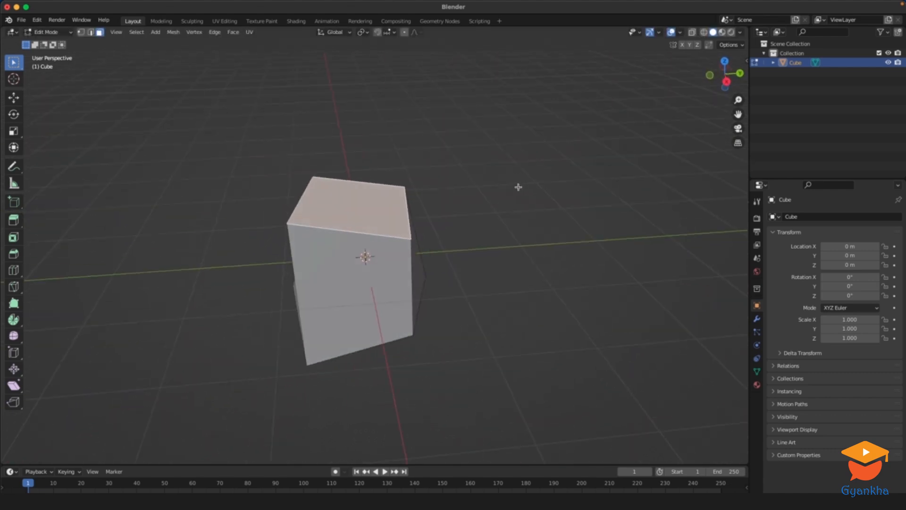
key("g")
key("x")
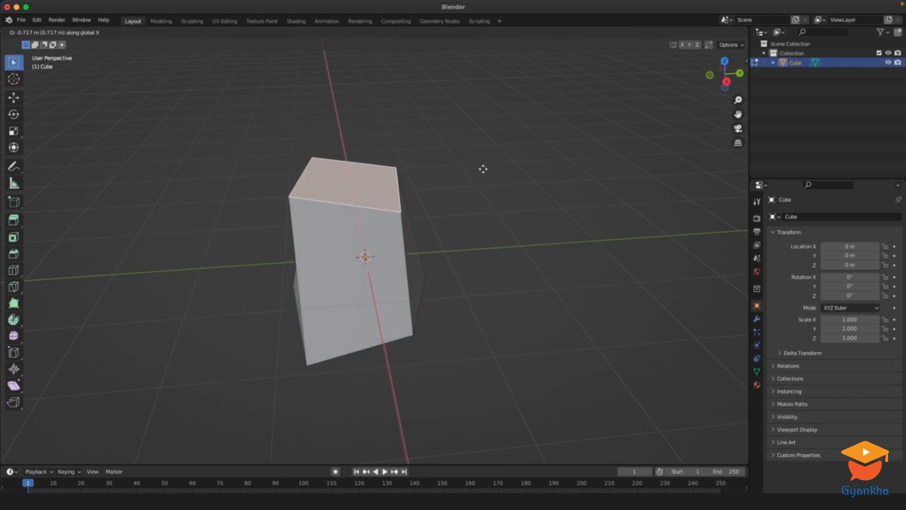
left_click(501, 257)
- Move the selected top face along the global Y axis and along the global Z axis
middle_click_drag(502, 256, 549, 185)
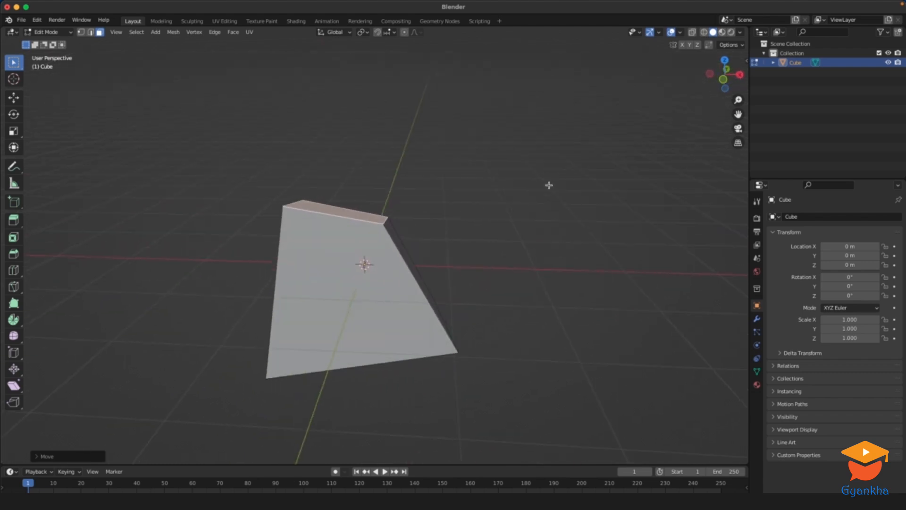
key("g")
key("y")
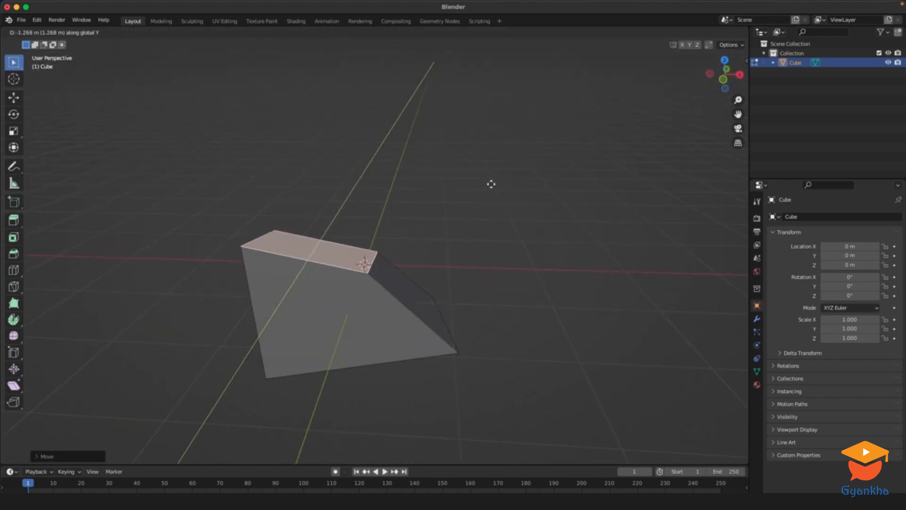
key("z")
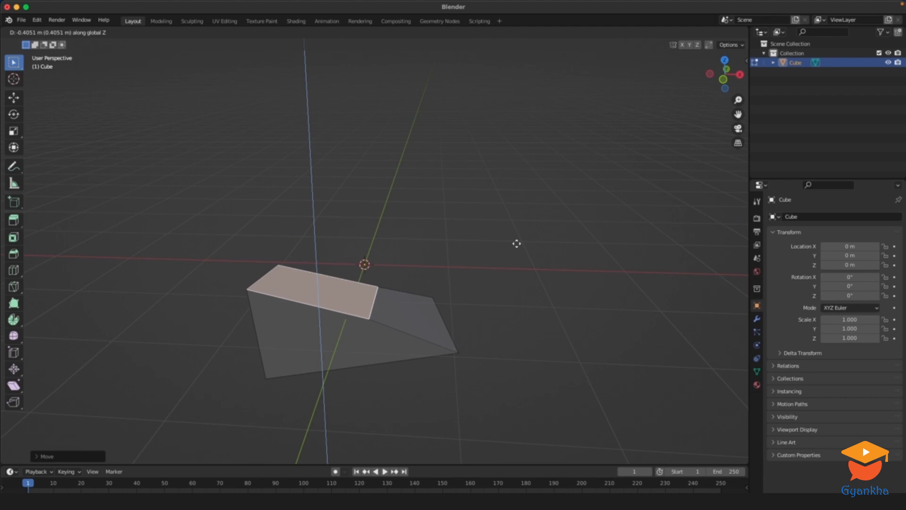
left_click(558, 176)
- Select the front face together with the adjacent sloping face and scale both down
middle_click_drag(558, 176, 364, 221)
left_click(284, 265)
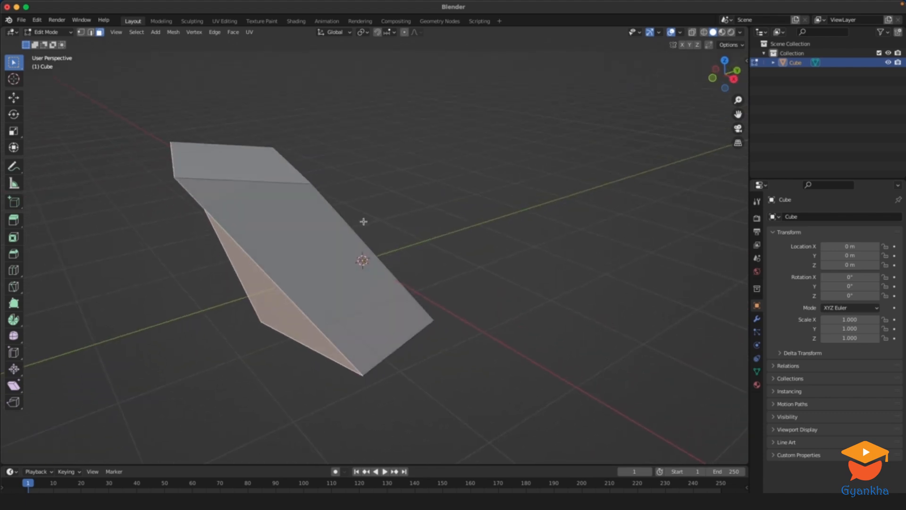
left_click(305, 242, "shift")
middle_click_drag(437, 196, 420, 210)
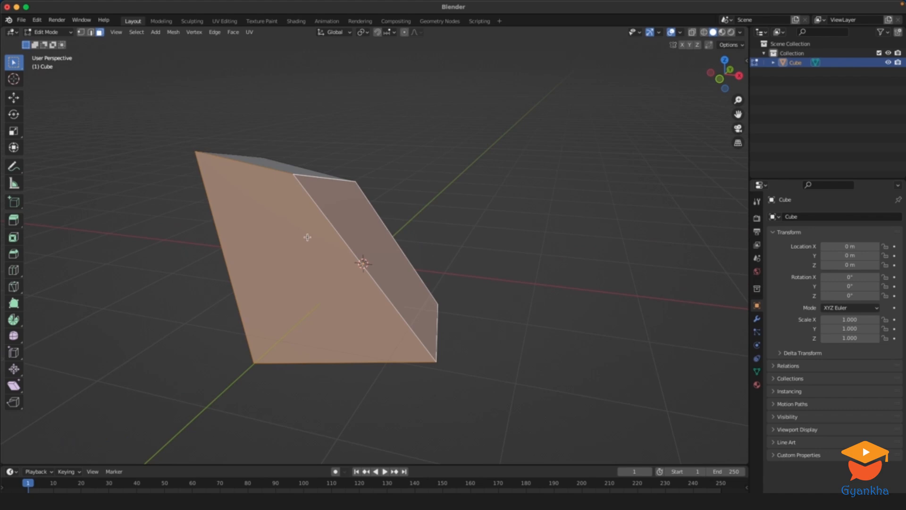
mouse_move(490, 215)
middle_mouse_down()
mouse_move(511, 249)
mouse_move(599, 227)
mouse_move(449, 180)
mouse_move(420, 241)
mouse_move(490, 204)
middle_mouse_up()
key("s")
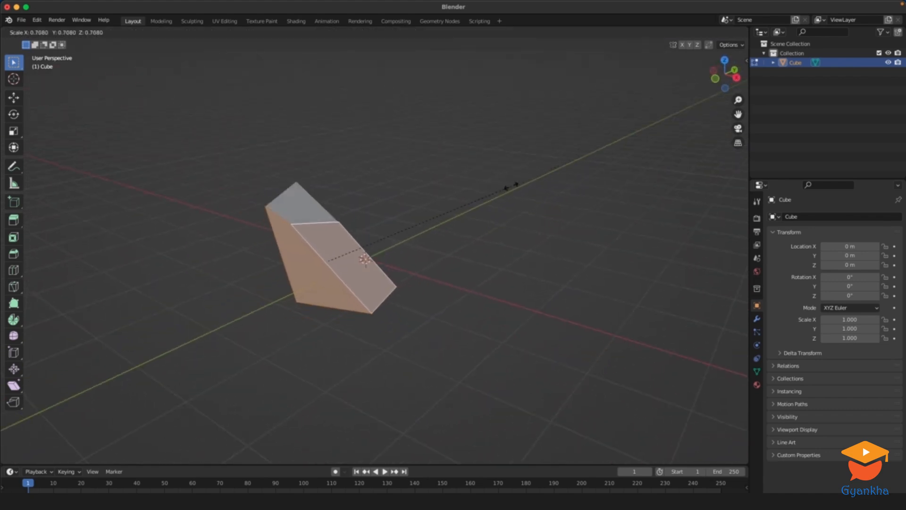
left_click(554, 168)
- Rotate the two selected adjacent faces together
key("g")
key("Escape")
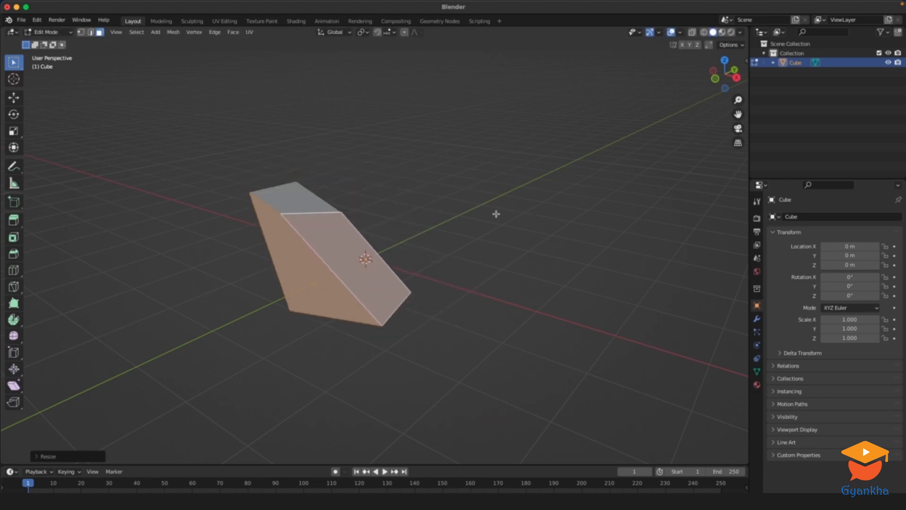
key("r")
left_click(532, 156)
middle_click_drag(531, 156, 529, 197)
- Switch to edge selection, select the two upright edges of one side face and try moving them together
key("2")
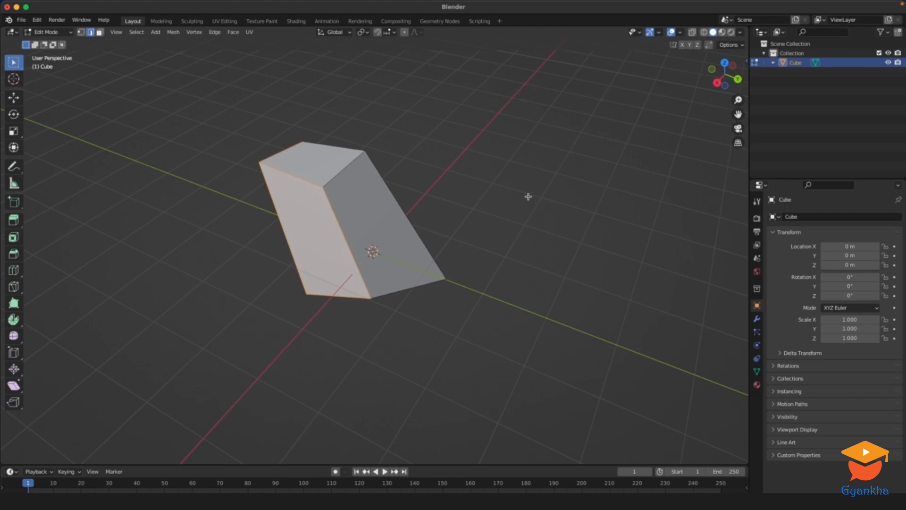
left_click(510, 171)
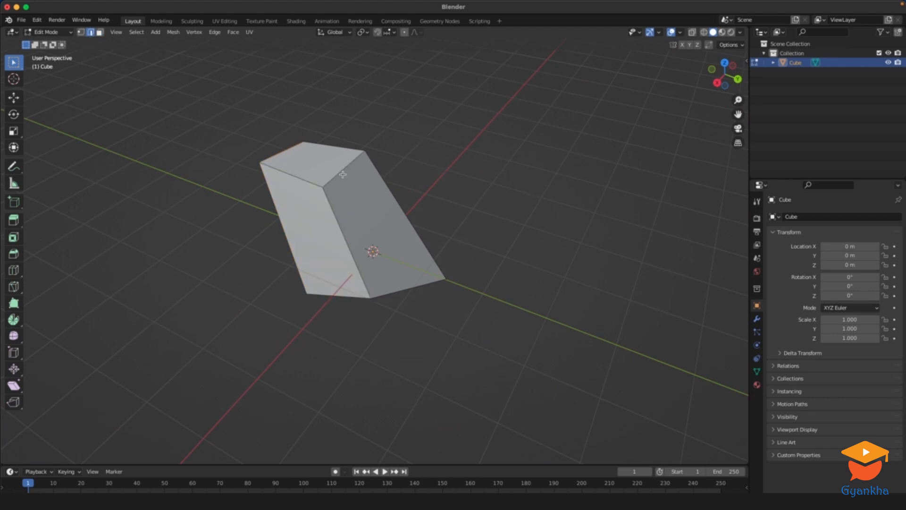
middle_click_drag(455, 222, 447, 198)
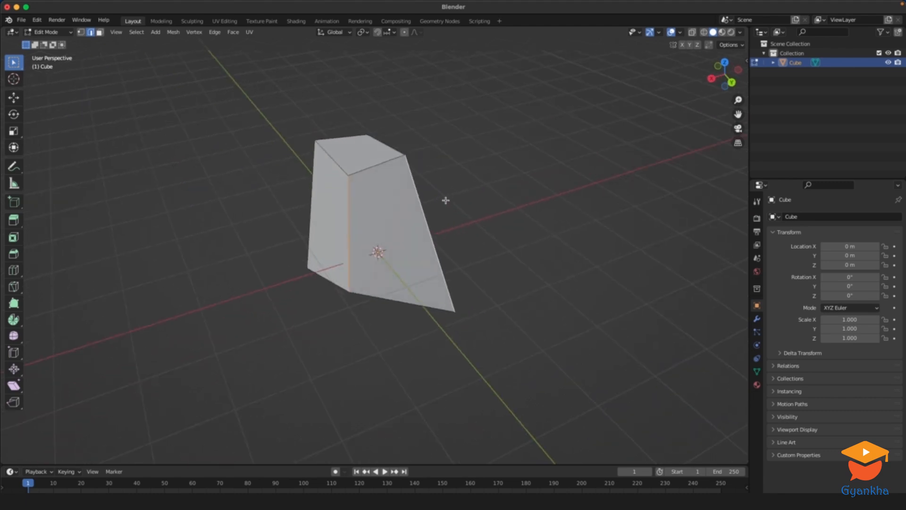
scroll(465, 166, "up", 4)
key("r")
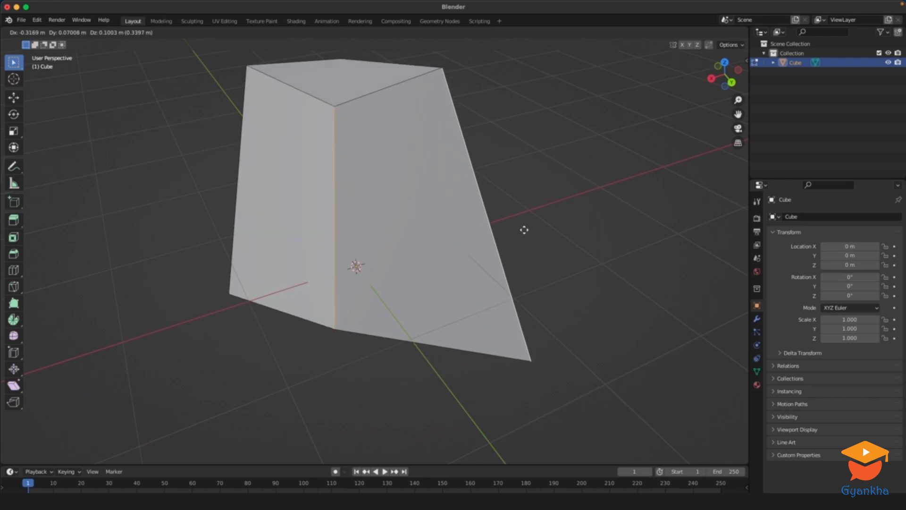
left_click(601, 163)
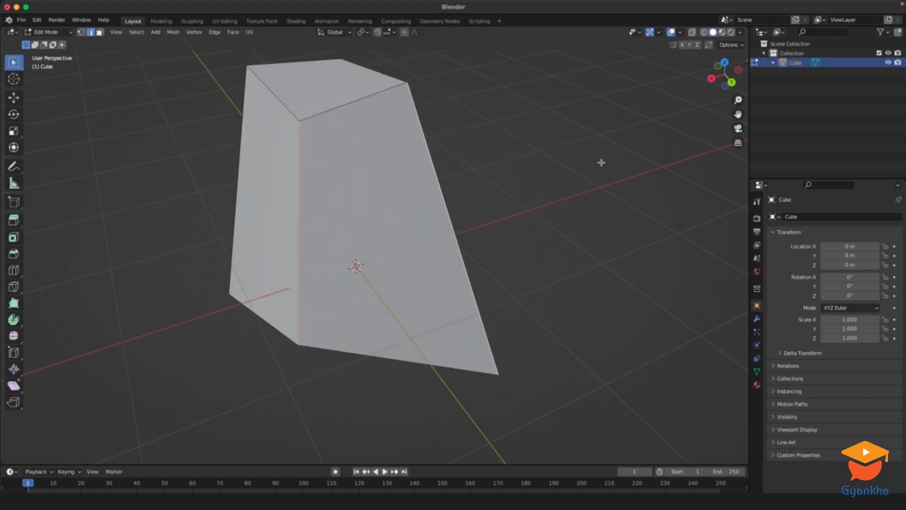
- Scale the two selected upright edges of the side face down together
key("s")
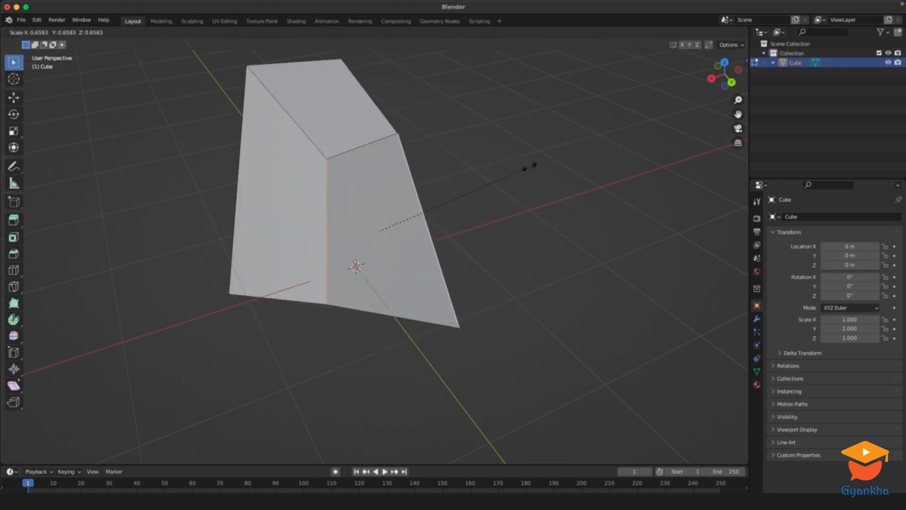
left_click(545, 162)
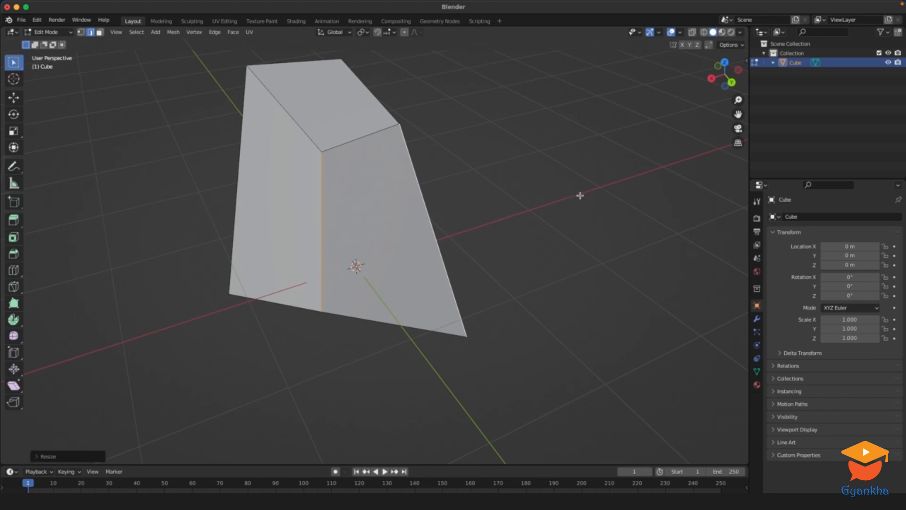
- Switch to vertex selection, select the upper and lower vertices of the front upright edge and scale them closer together
key("1")
middle_click_drag(587, 183, 500, 197)
left_click(315, 261)
middle_click_drag(359, 226, 378, 212)
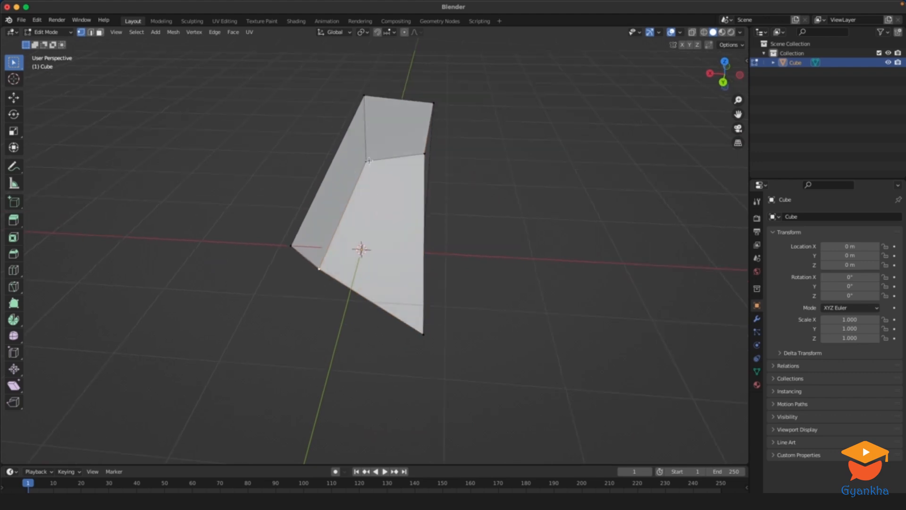
middle_click_drag(471, 186, 344, 273)
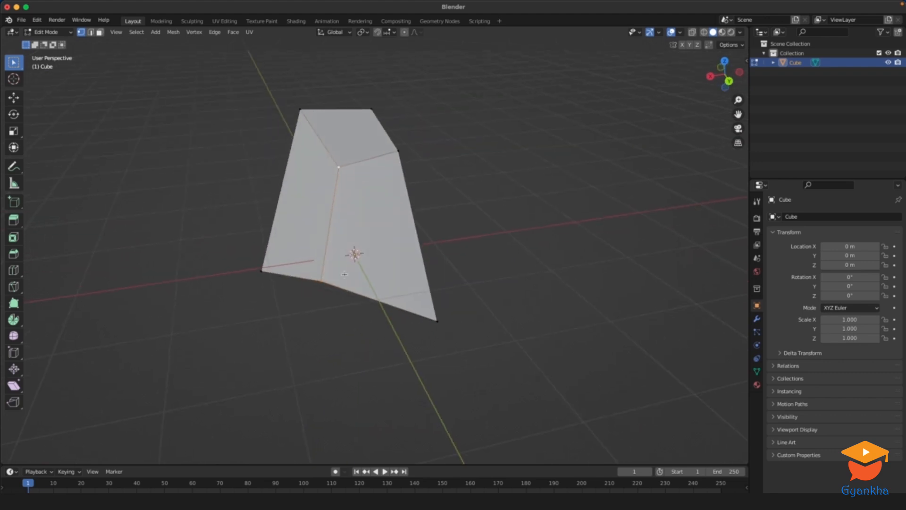
middle_click_drag(340, 198, 493, 188)
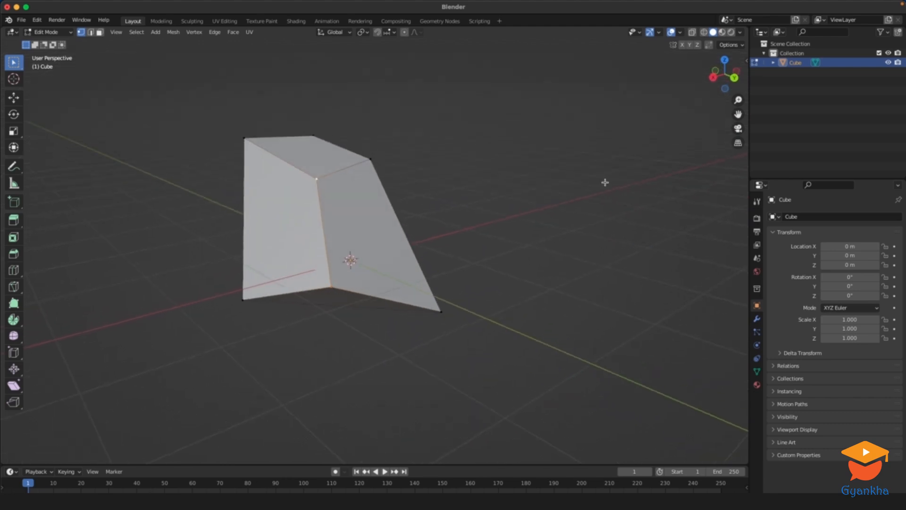
key("s")
left_click(540, 182)
- Rotate the two selected corner vertices and move them freely to a new position
key("r")
left_click(484, 196)
key("g")
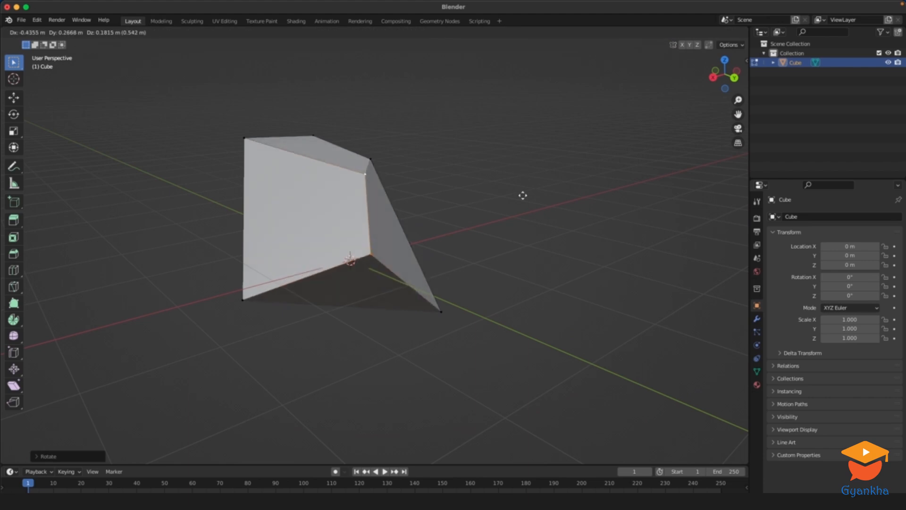
left_click(500, 185)
- Clear the vertex selection, try the edge and face selection modes and select the narrow side face
middle_click_drag(531, 180, 503, 181)
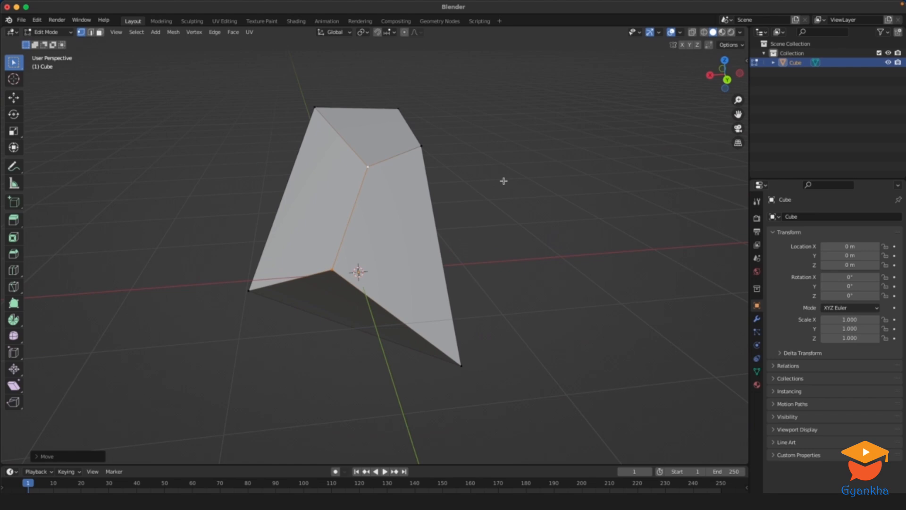
middle_click_drag(533, 96, 442, 176)
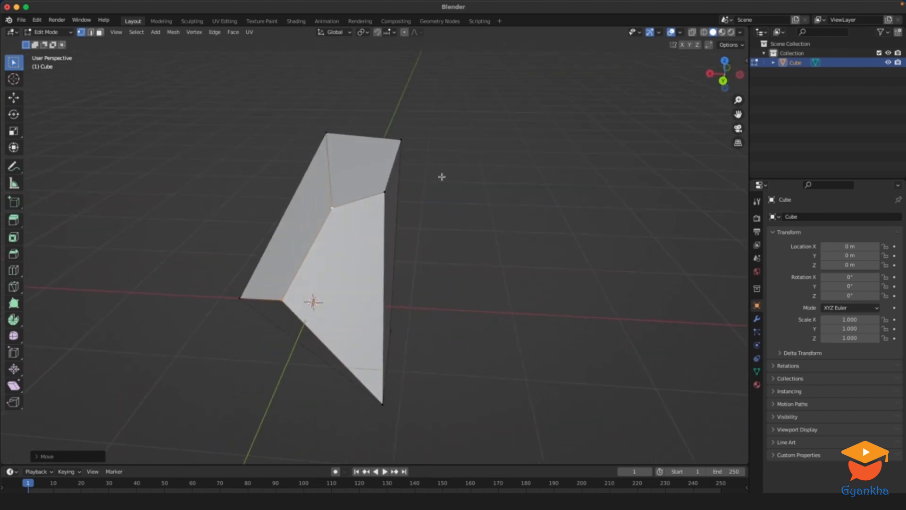
left_click(545, 164)
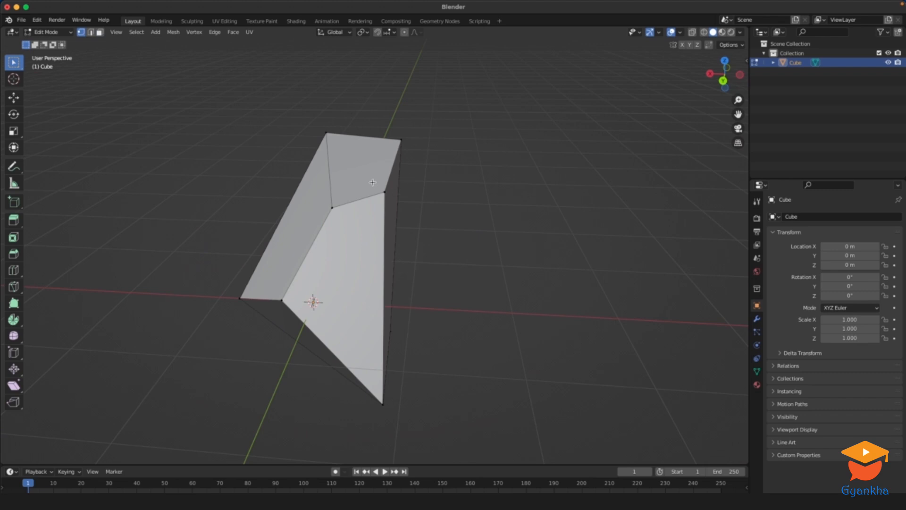
key("2")
middle_click_drag(444, 197, 425, 188)
middle_click_drag(406, 228, 450, 240)
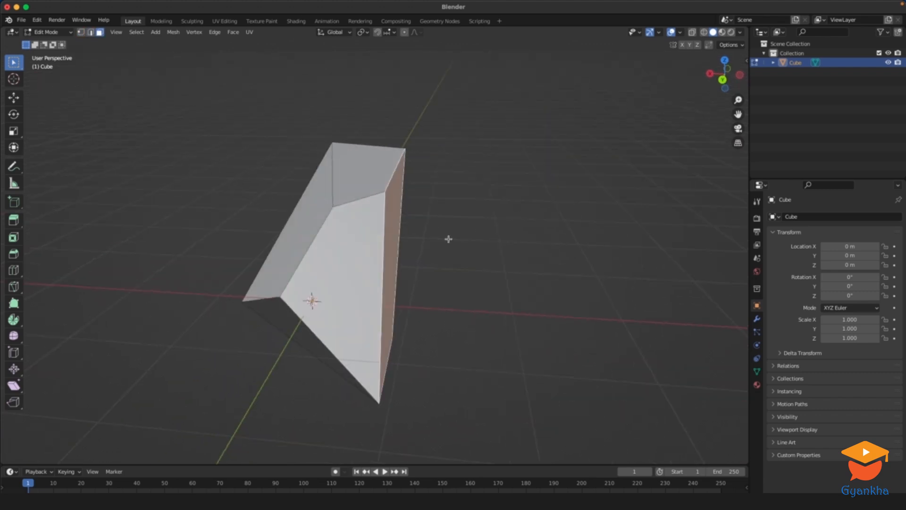
- Return to vertex selection, select the lowest corner vertex of the front face and move it freely upward
middle_click_drag(457, 278, 381, 384)
key("1")
key("g")
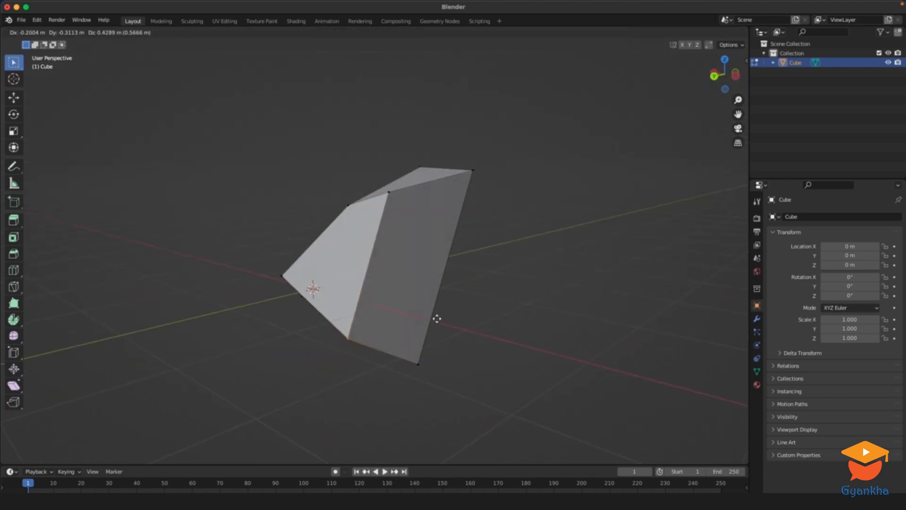
left_click(449, 307)
middle_click_drag(449, 308, 523, 303)
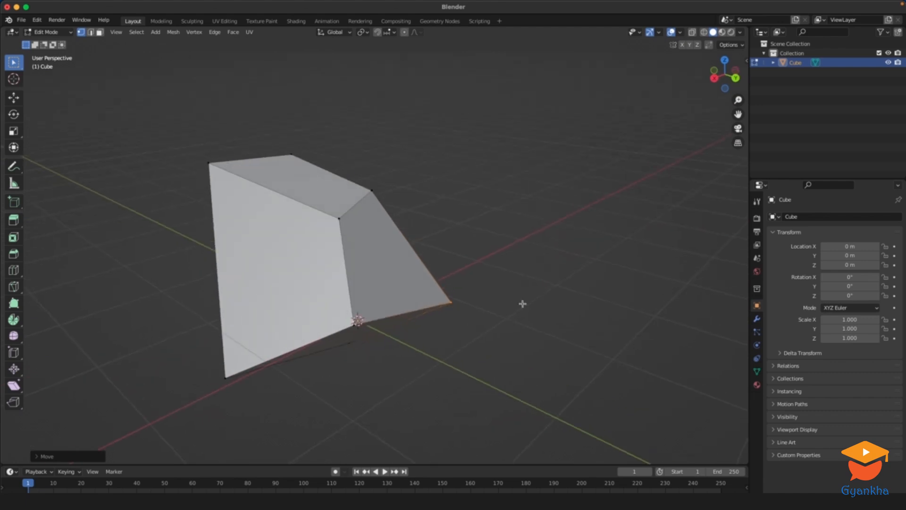
- Return to Object Mode, deselect the reshaped cube and examine its form from several sides
key("Tab")
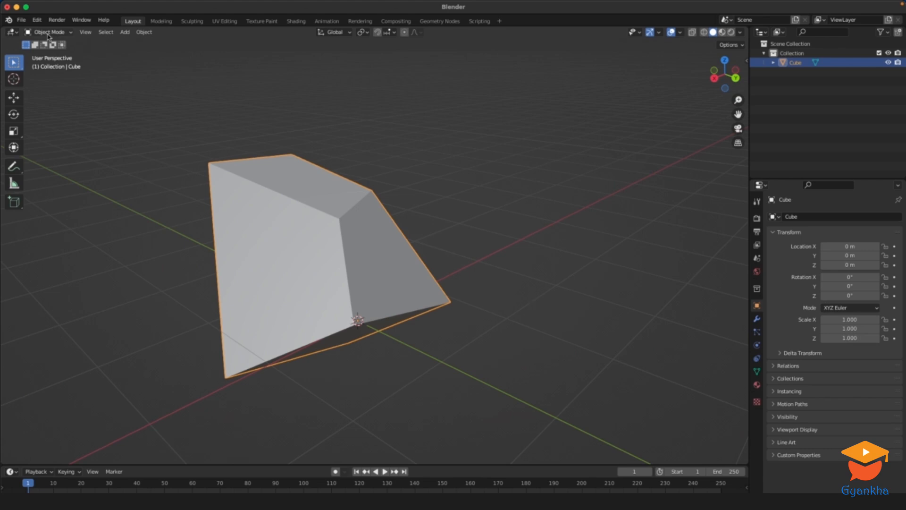
left_click(439, 143)
middle_click_drag(439, 143, 494, 184)
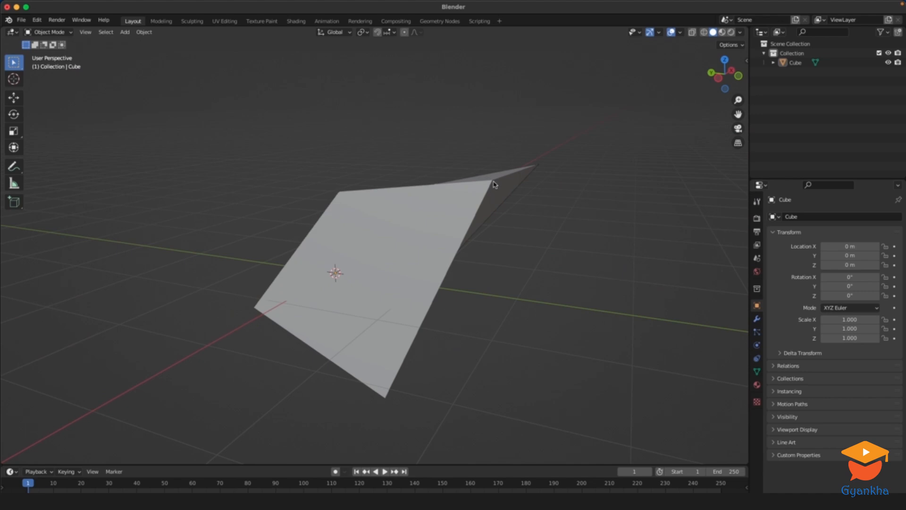
middle_click_drag(431, 168, 422, 216)
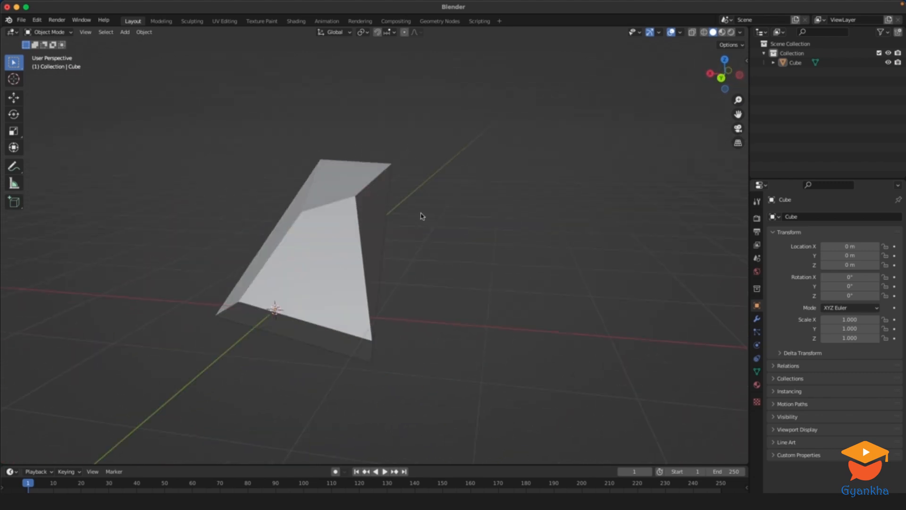